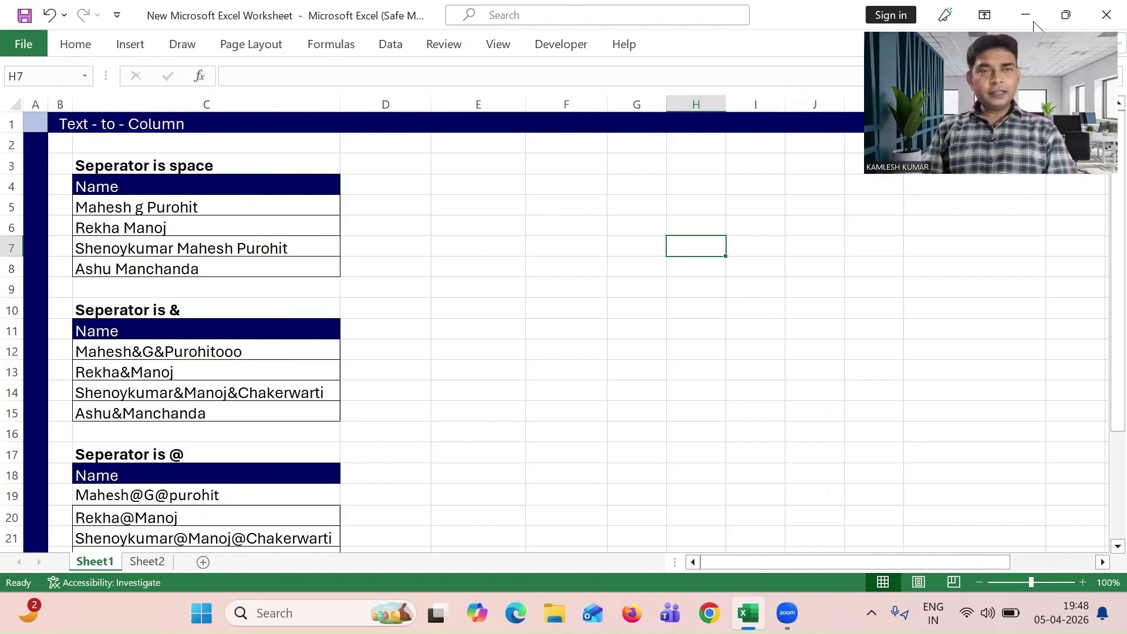
Step: Start Text to Columns on the full name in cell C5, treating the data as Delimited
left_click(135, 203)
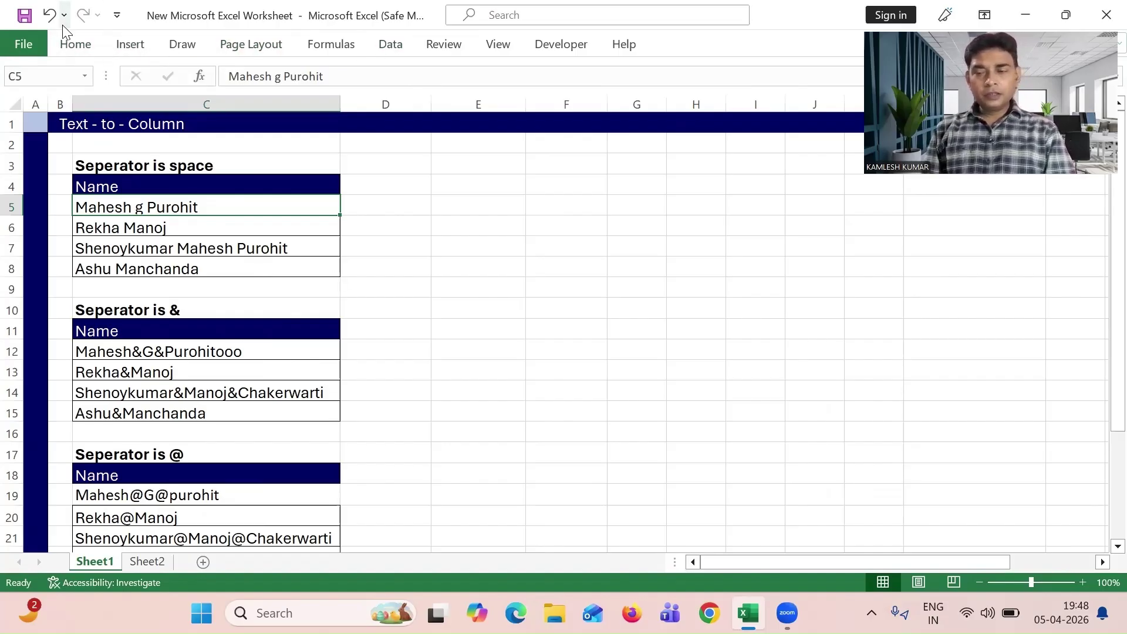
left_click(390, 47)
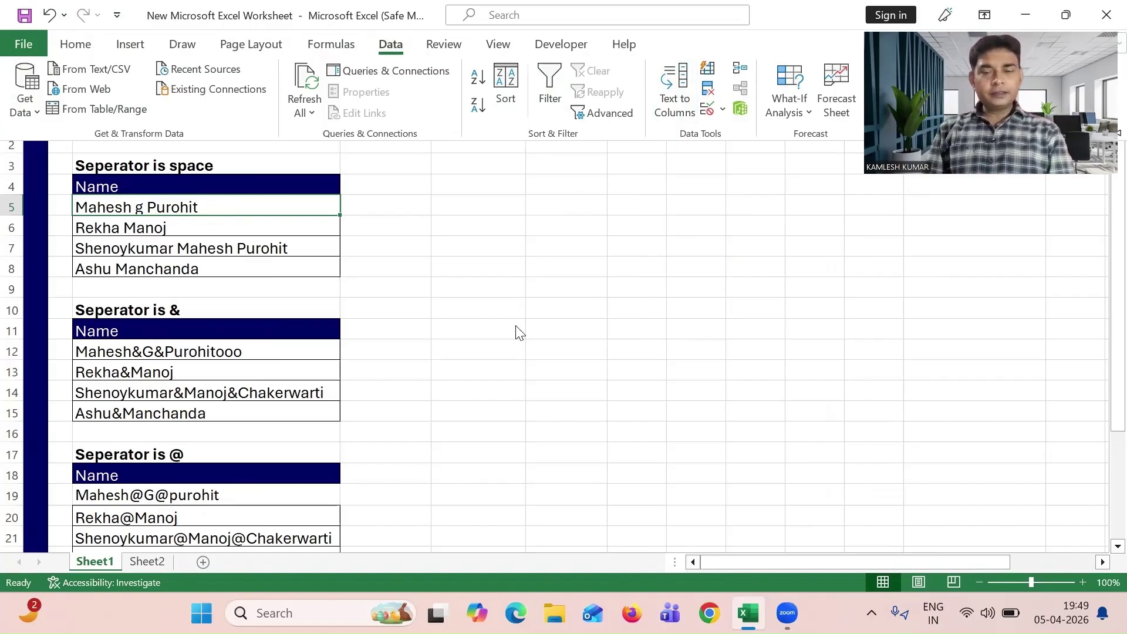
left_click(203, 204)
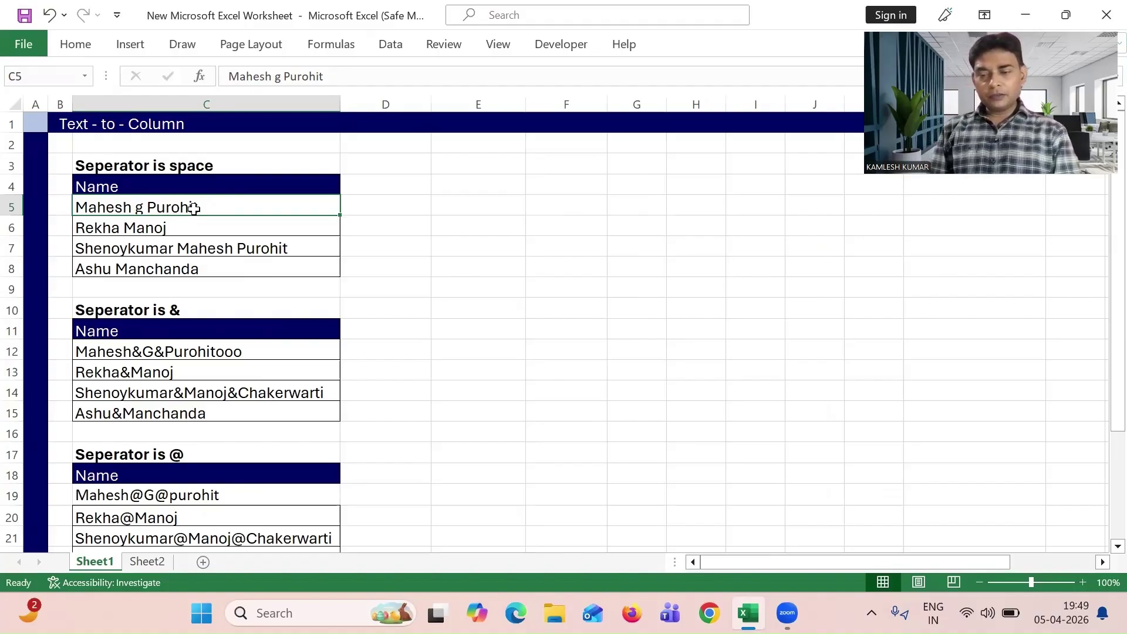
left_click(397, 248)
left_click(261, 209)
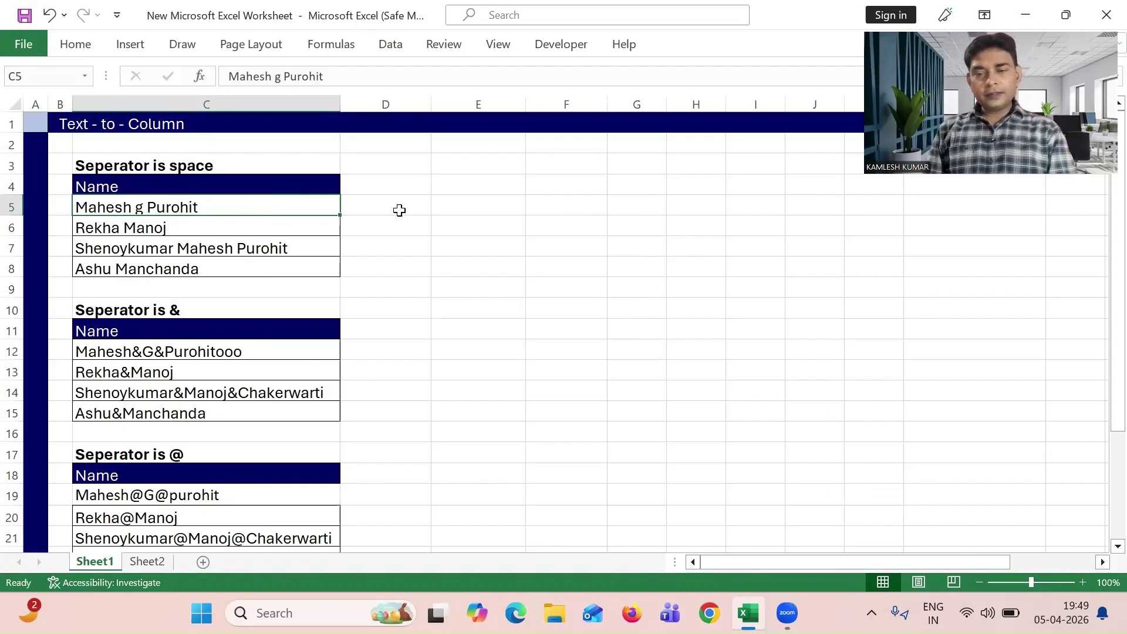
left_click(393, 47)
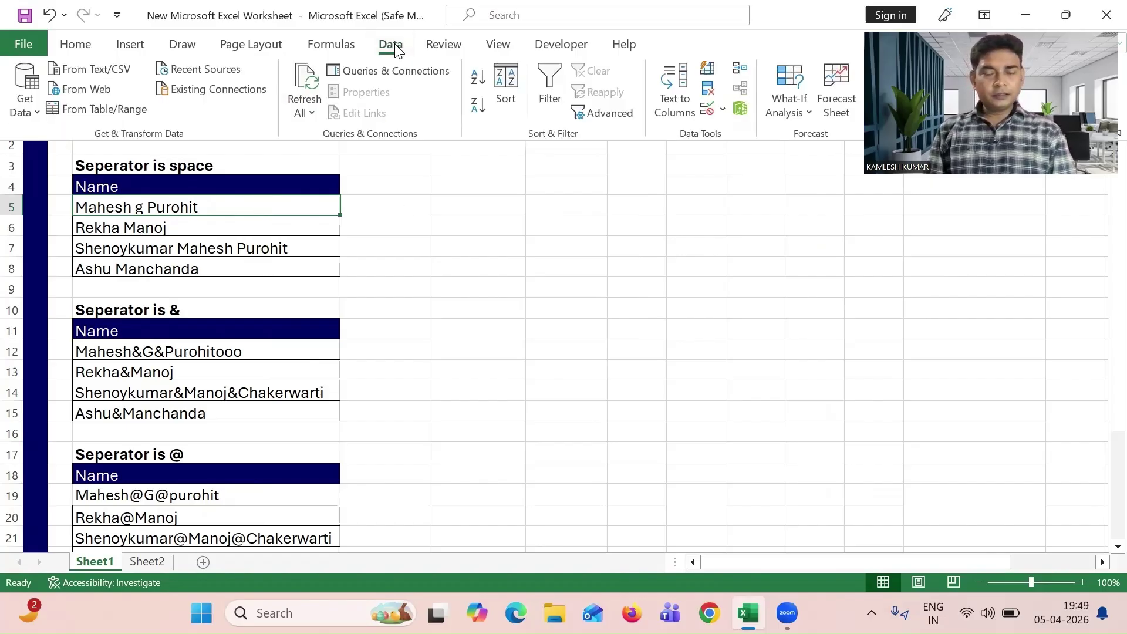
left_click(676, 109)
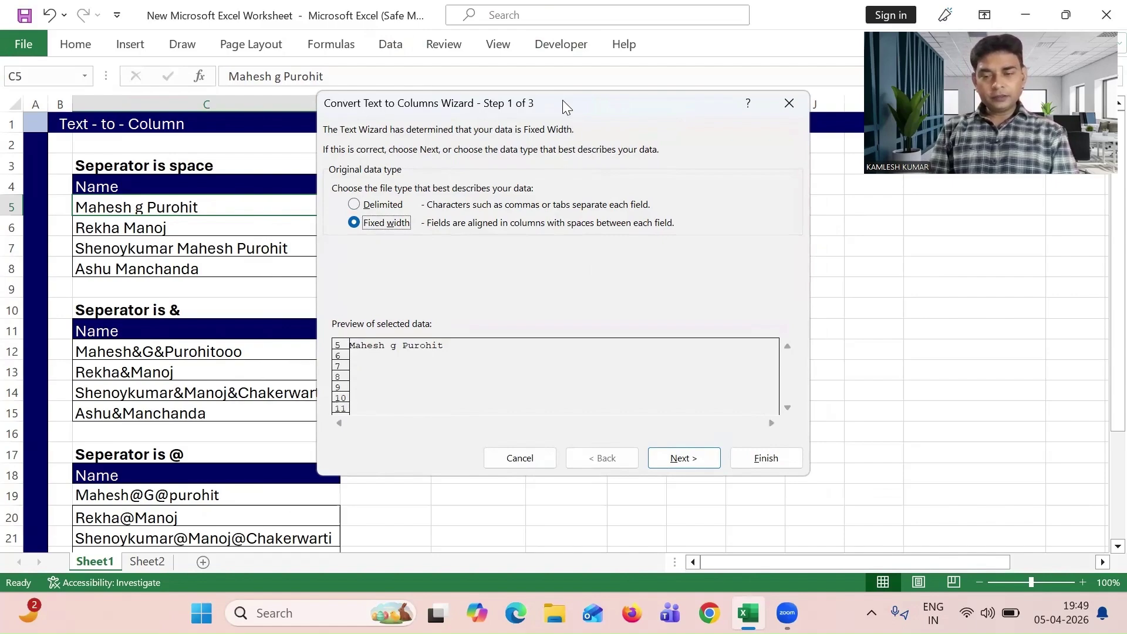
left_click_drag(565, 107, 617, 124)
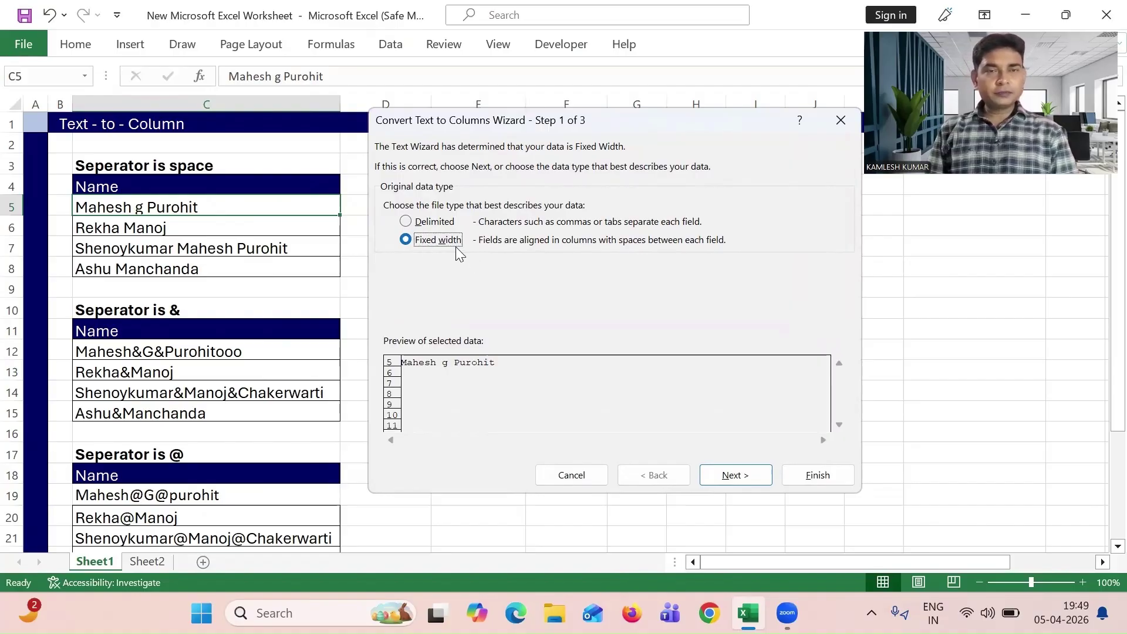
left_click(409, 223)
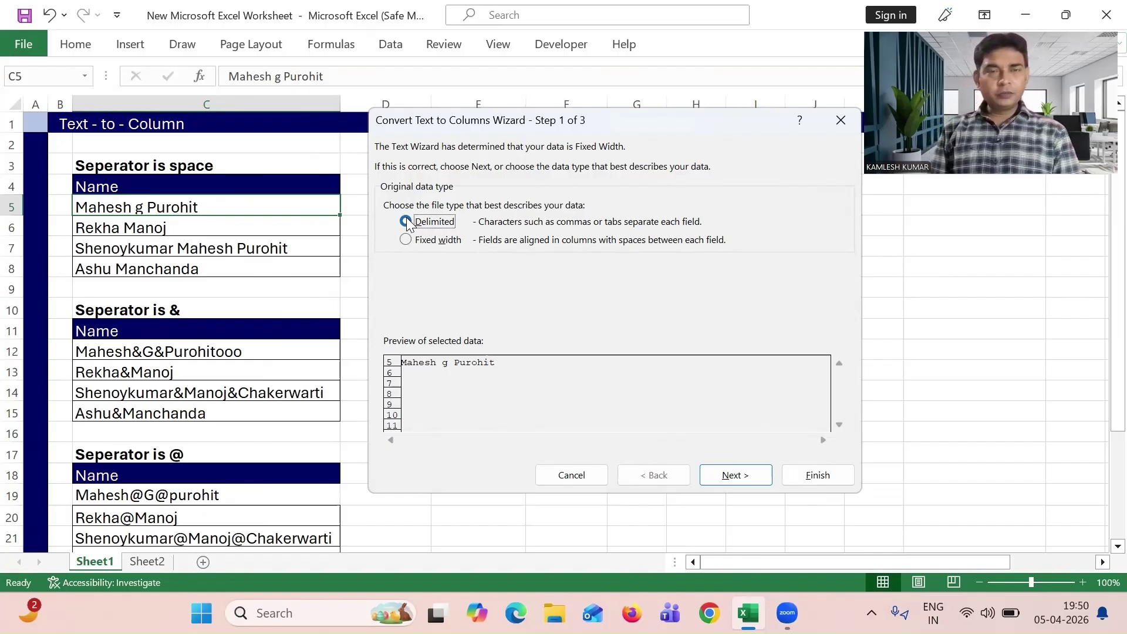
left_click(406, 222)
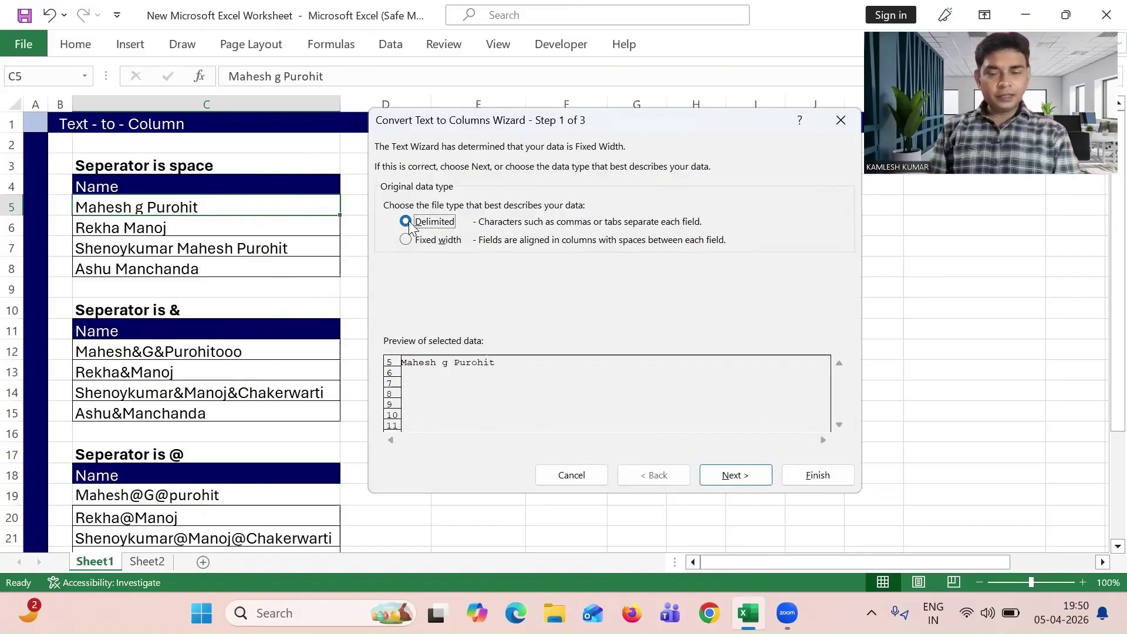
left_click(754, 475)
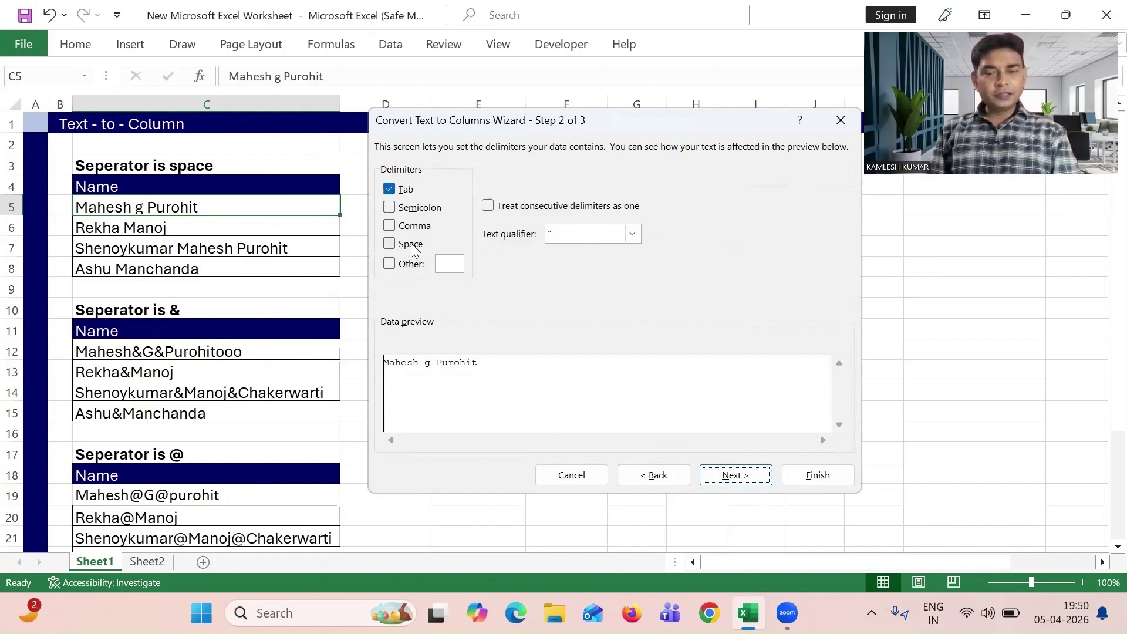
Step: Add Space as a delimiter and split the name in C5 into columns with D5 as the destination
left_click(390, 245)
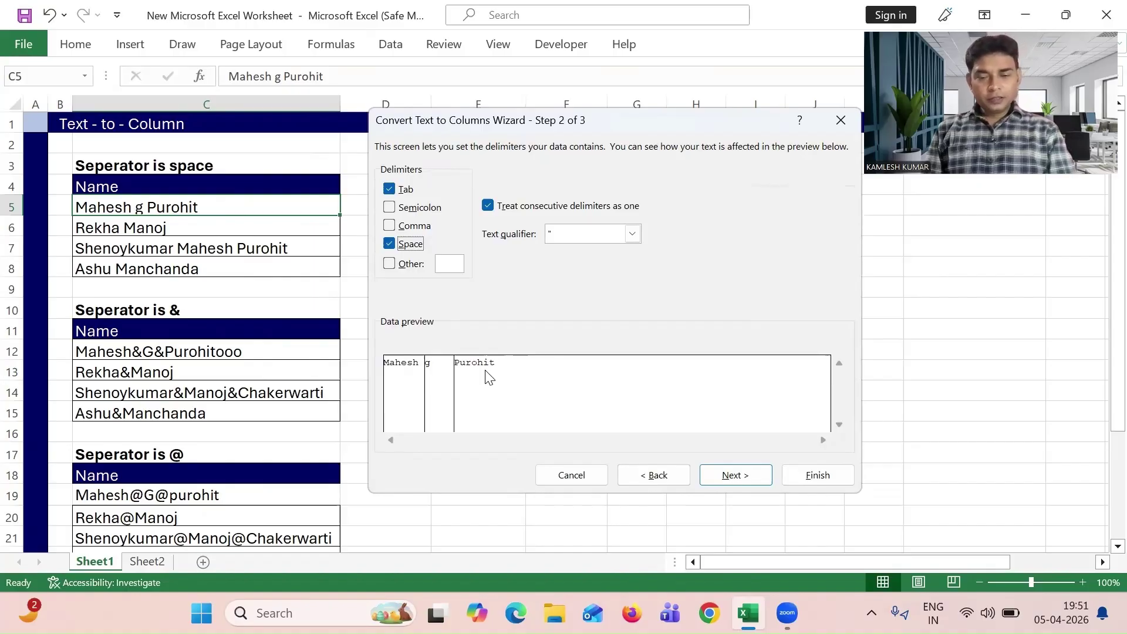
left_click(767, 475)
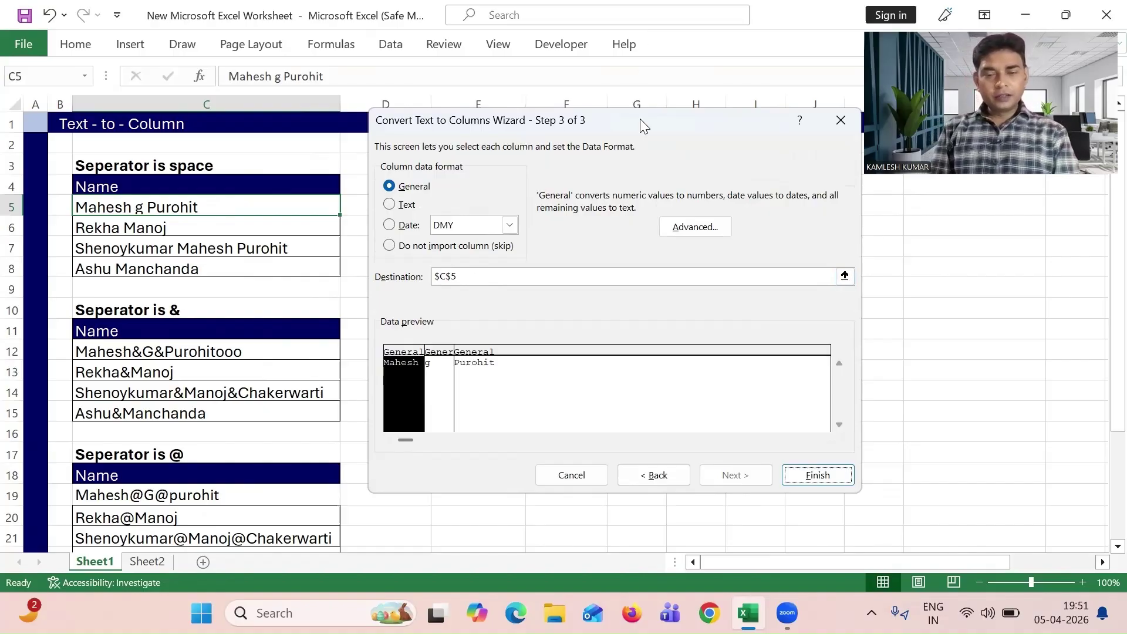
left_click_drag(640, 119, 879, 150)
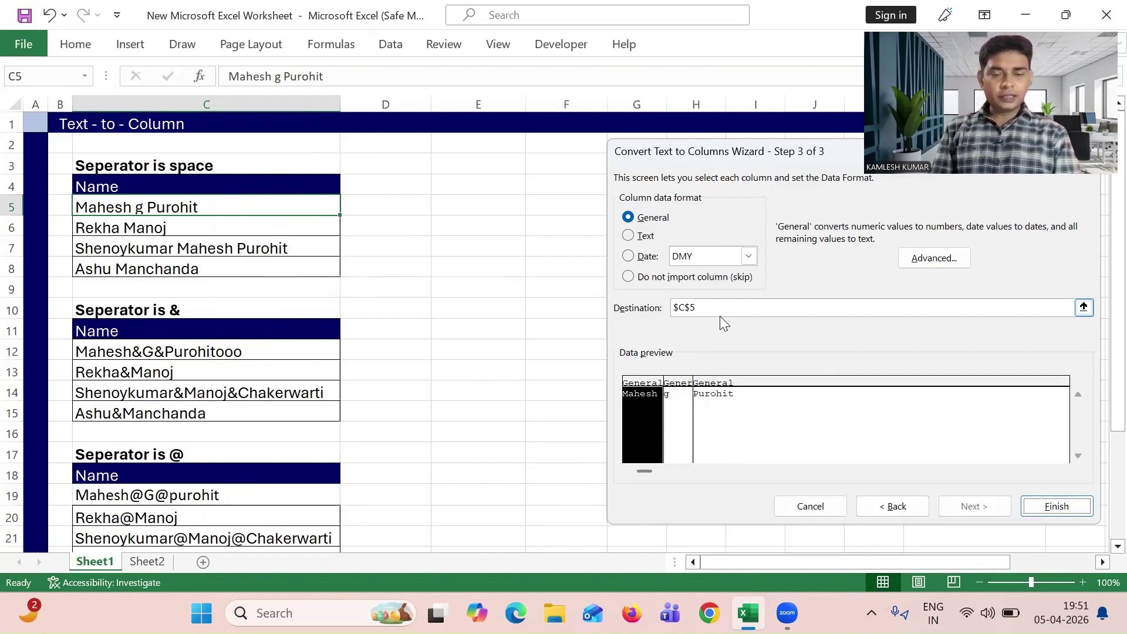
left_click_drag(728, 309, 666, 305)
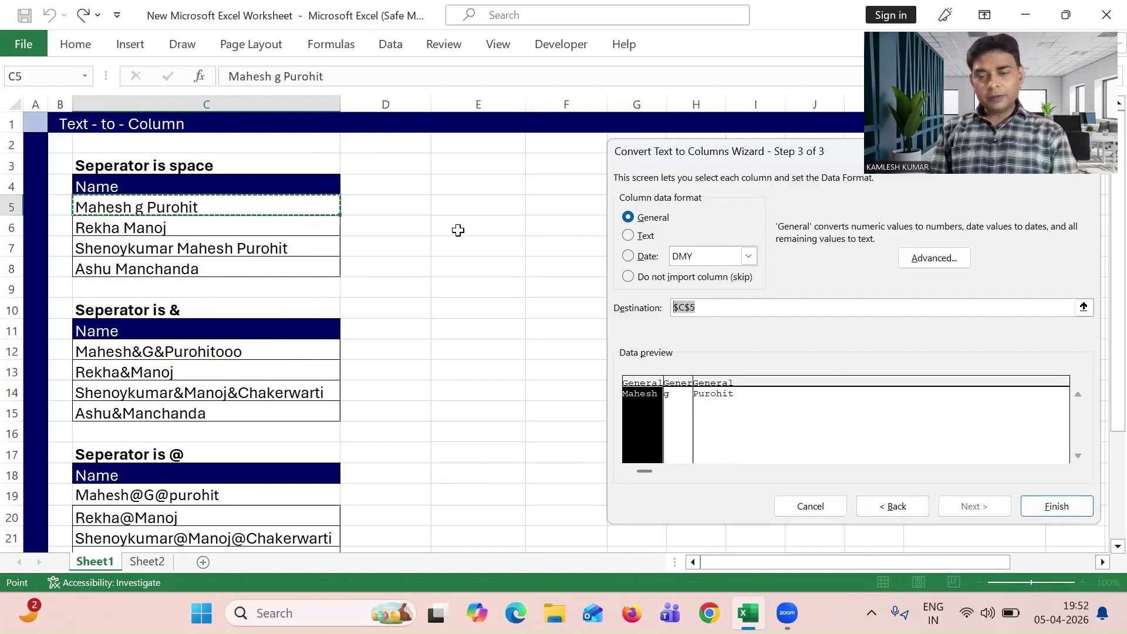
left_click(405, 208)
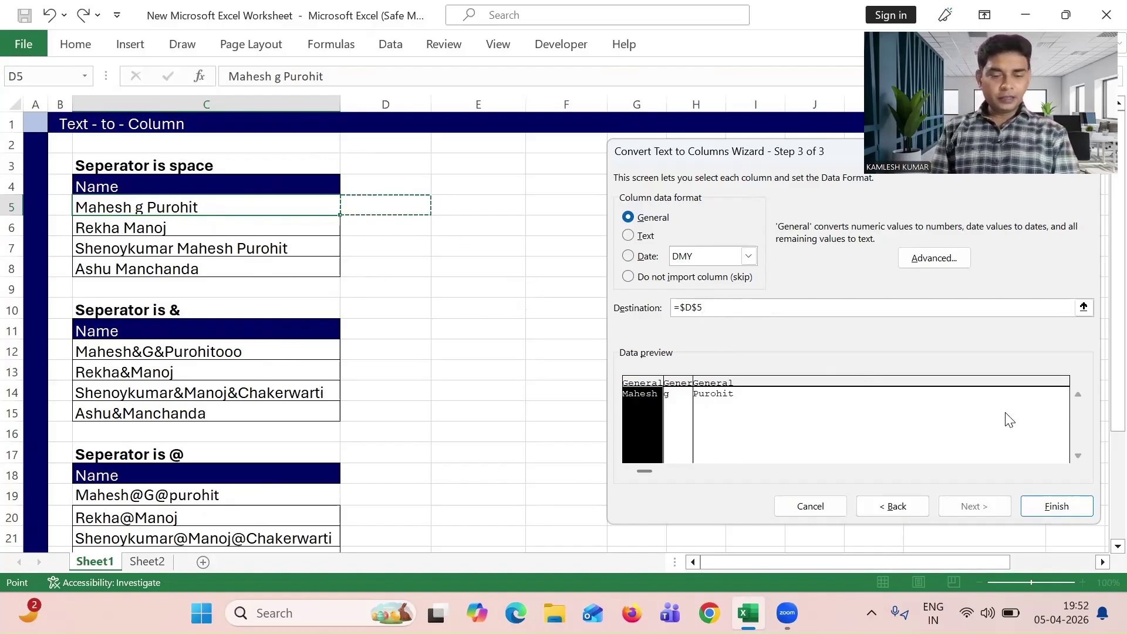
left_click(1065, 507)
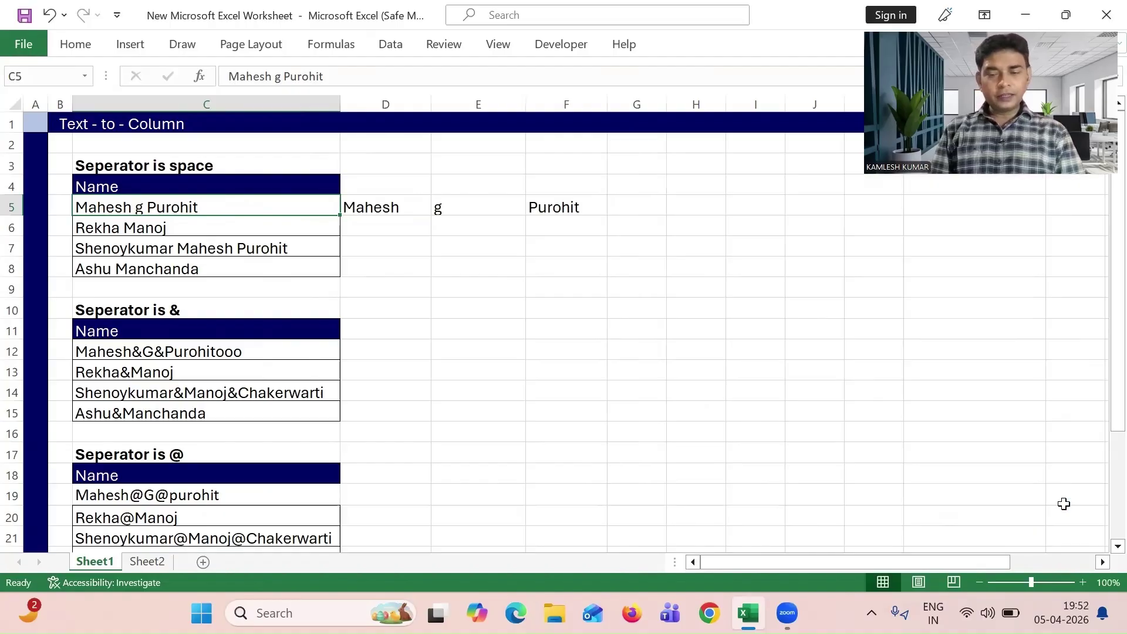
Step: Review the split name parts in D5:F5 against the source names in column C
left_click(372, 209)
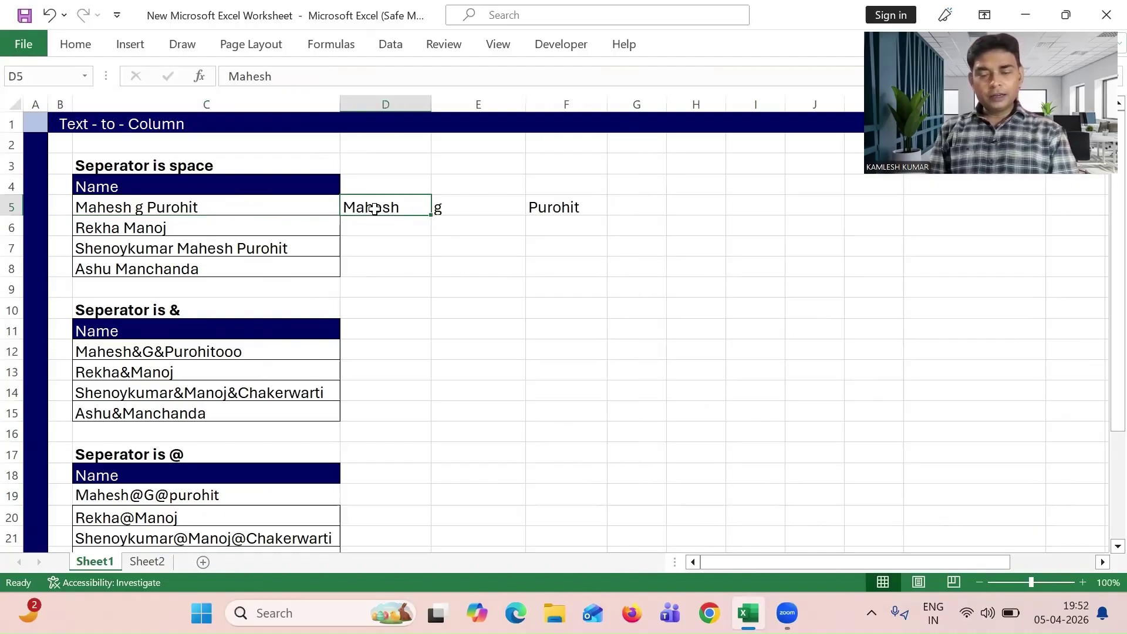
key("Right")
key("Right")
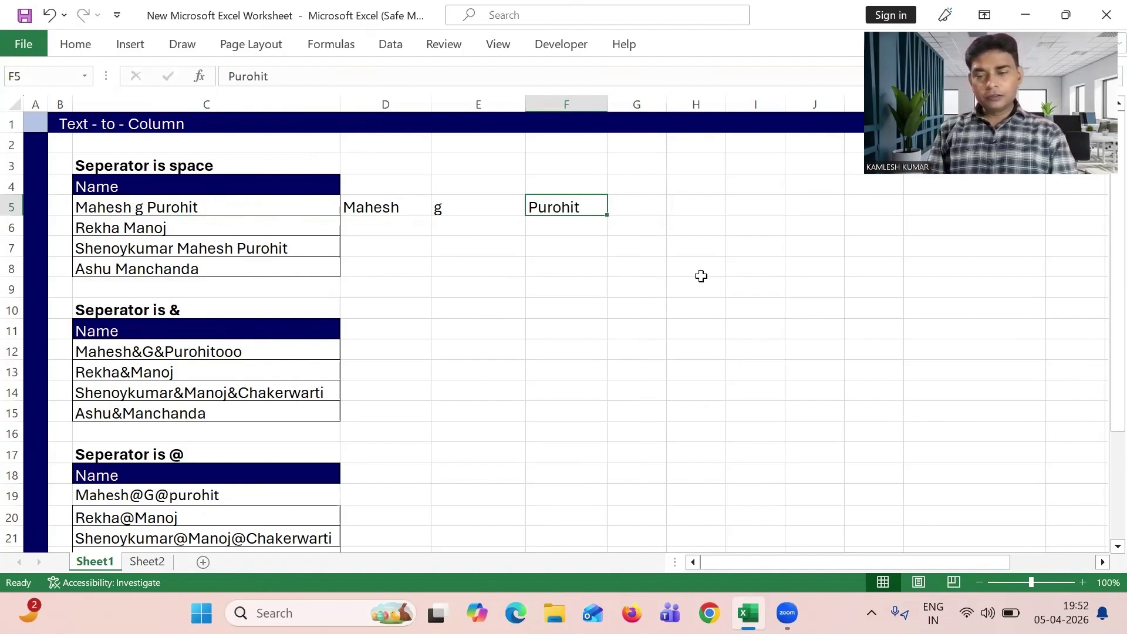
left_click(191, 223)
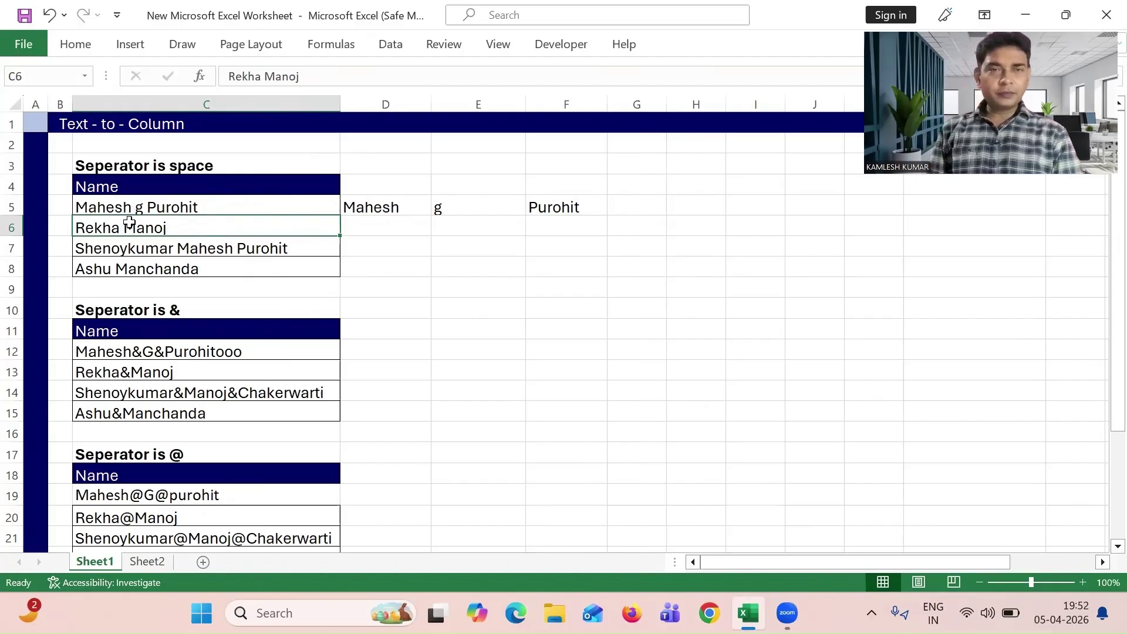
left_click(145, 249)
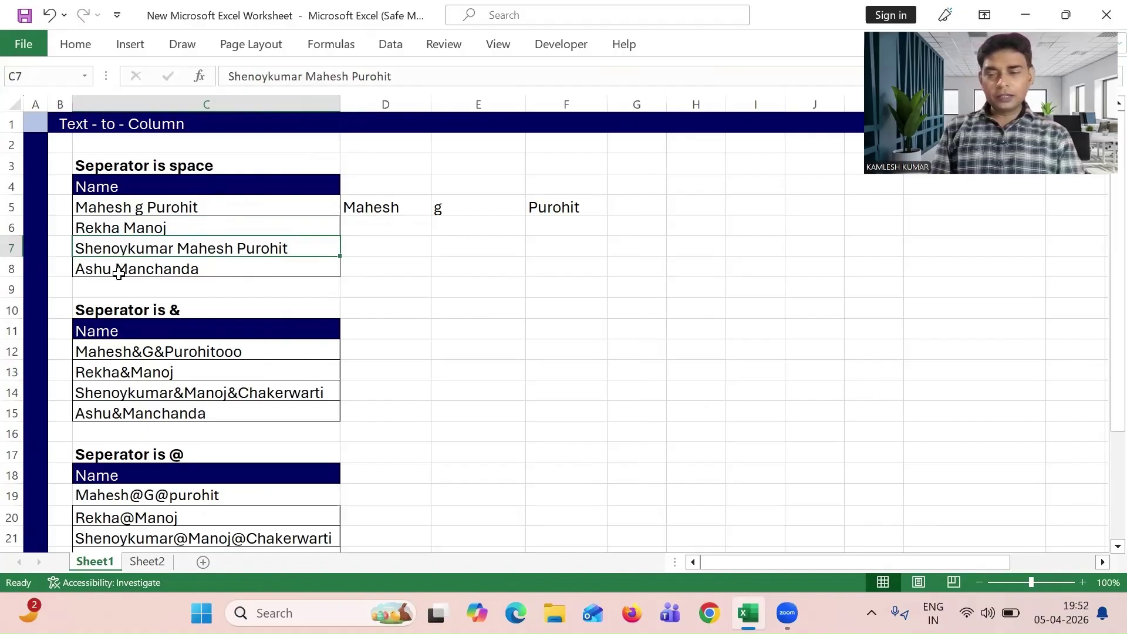
left_click(382, 208)
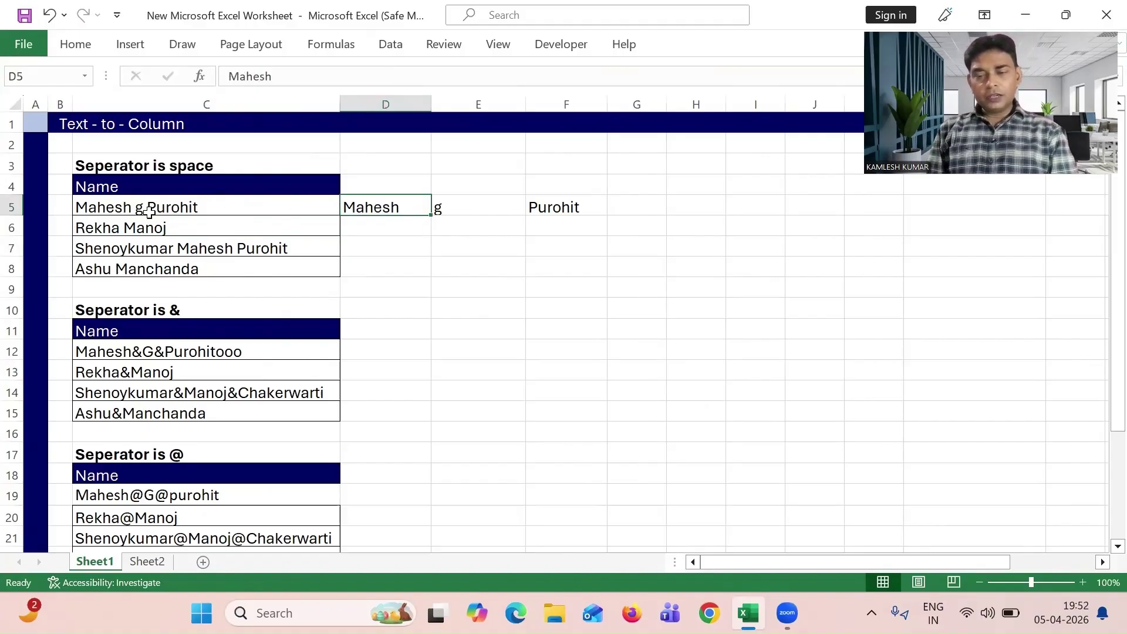
left_click(184, 206)
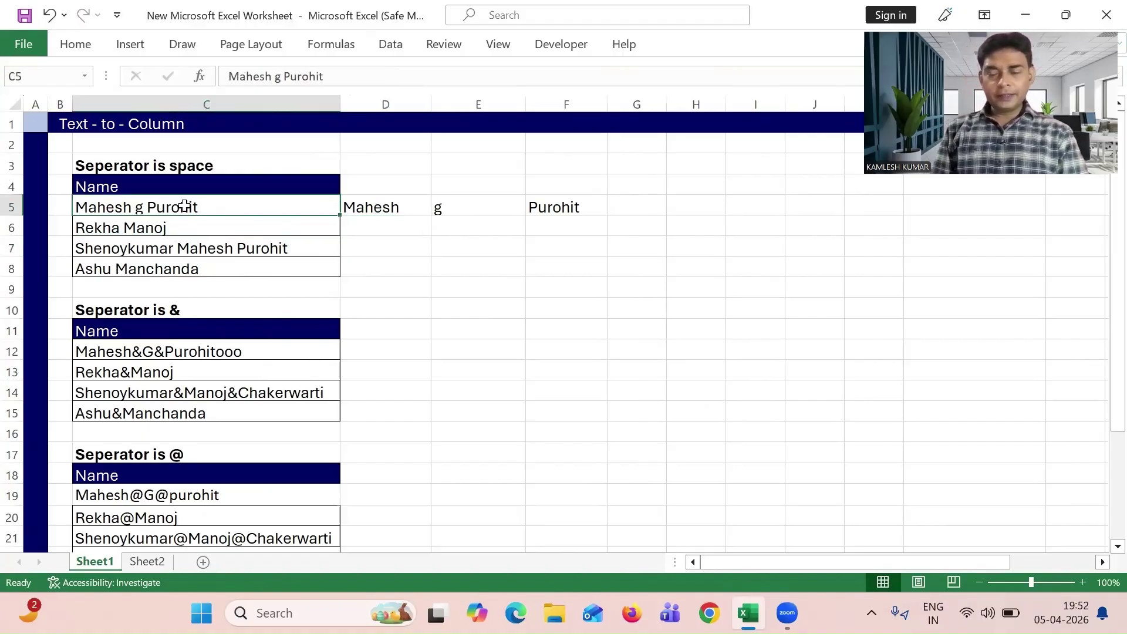
Step: Clear the split name parts from cells D5:F5
left_click(384, 208)
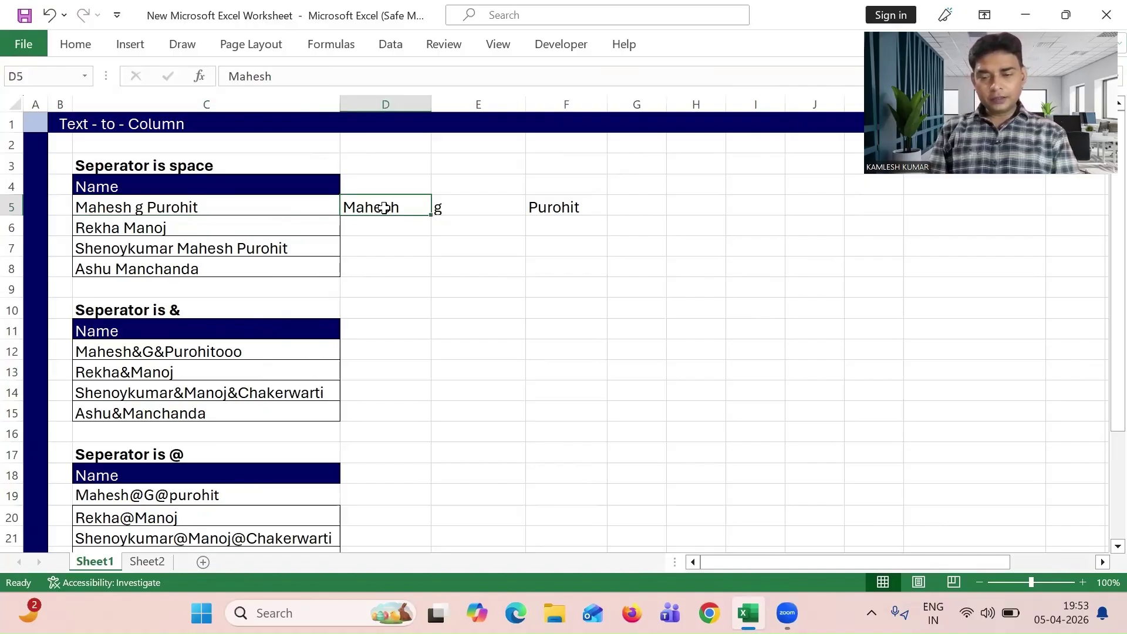
key("shift+Right")
key("shift+Right")
key("Delete")
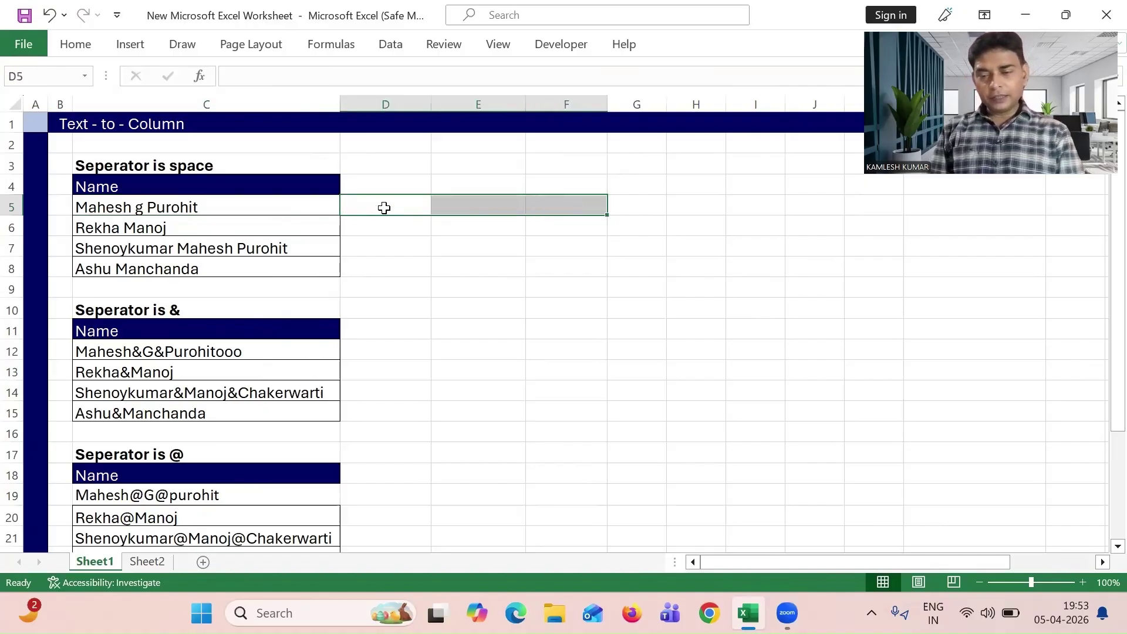
Step: Start Text to Columns on the names in C5:C8 as Delimited data and continue to the delimiter settings
left_click(306, 207)
key("shift+Down")
key("shift+Down")
key("shift+Down")
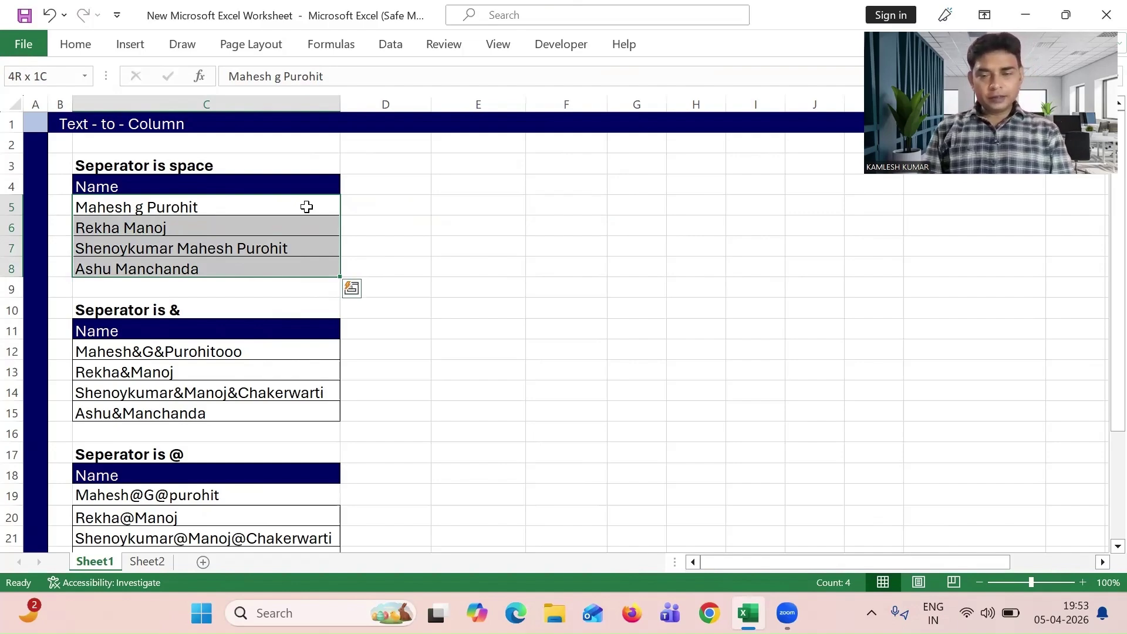
left_click(392, 47)
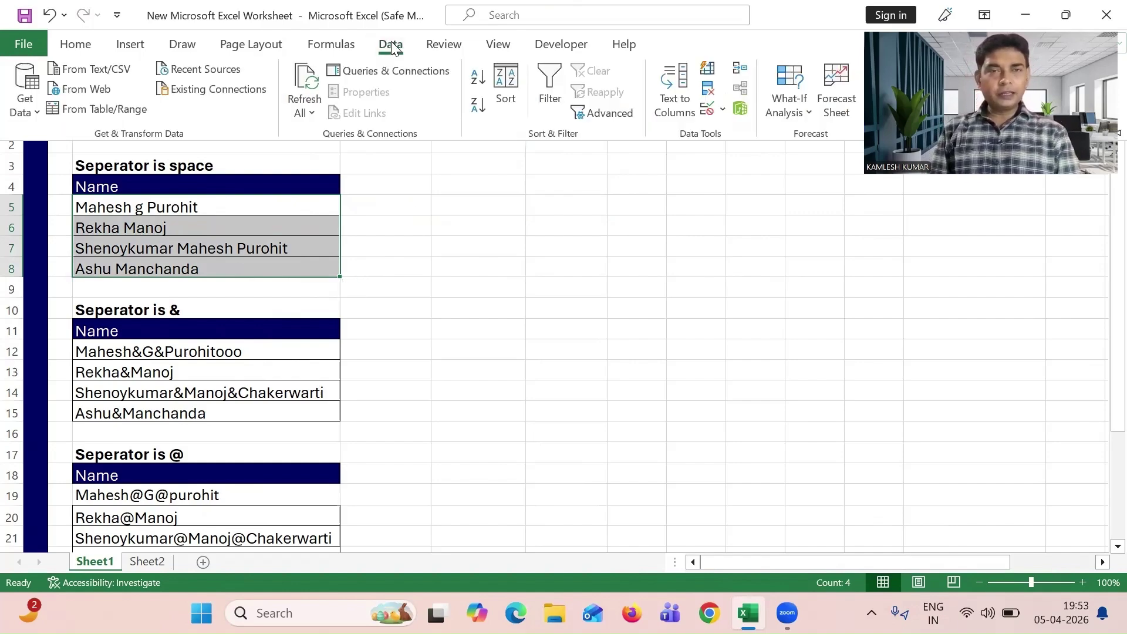
left_click(677, 94)
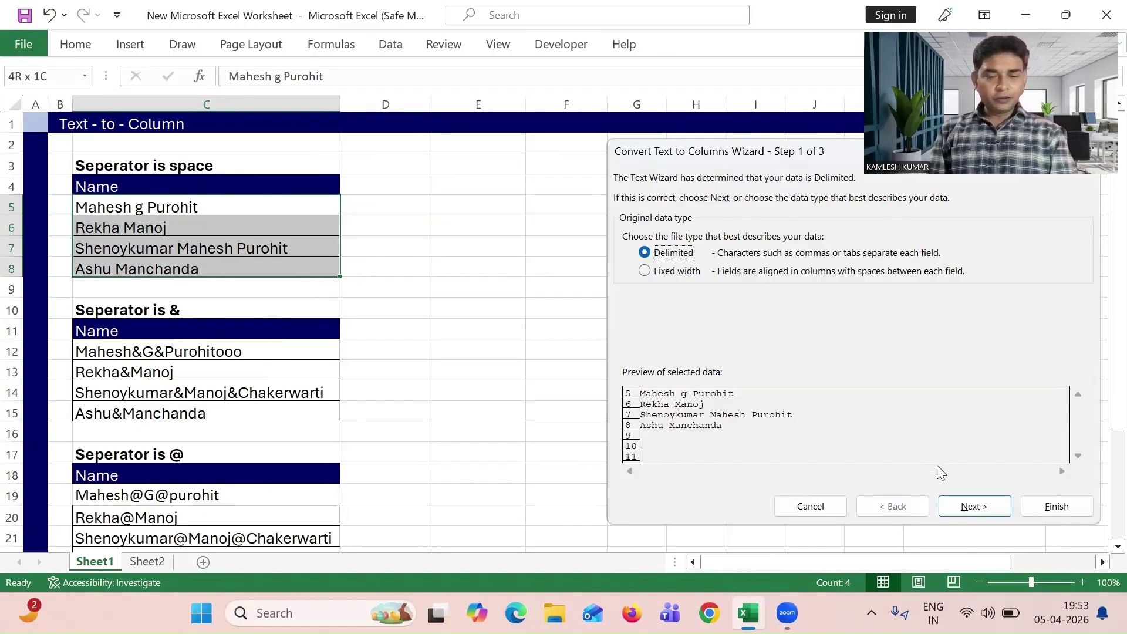
left_click(984, 507)
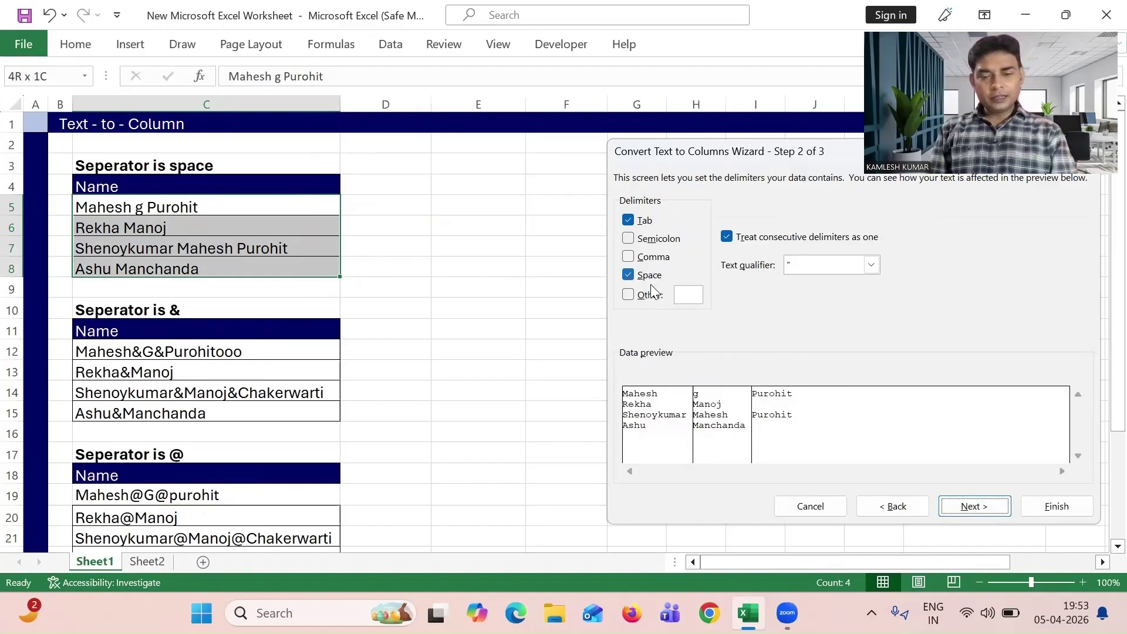
left_click(629, 257)
left_click(628, 238)
left_click(629, 256)
left_click(628, 239)
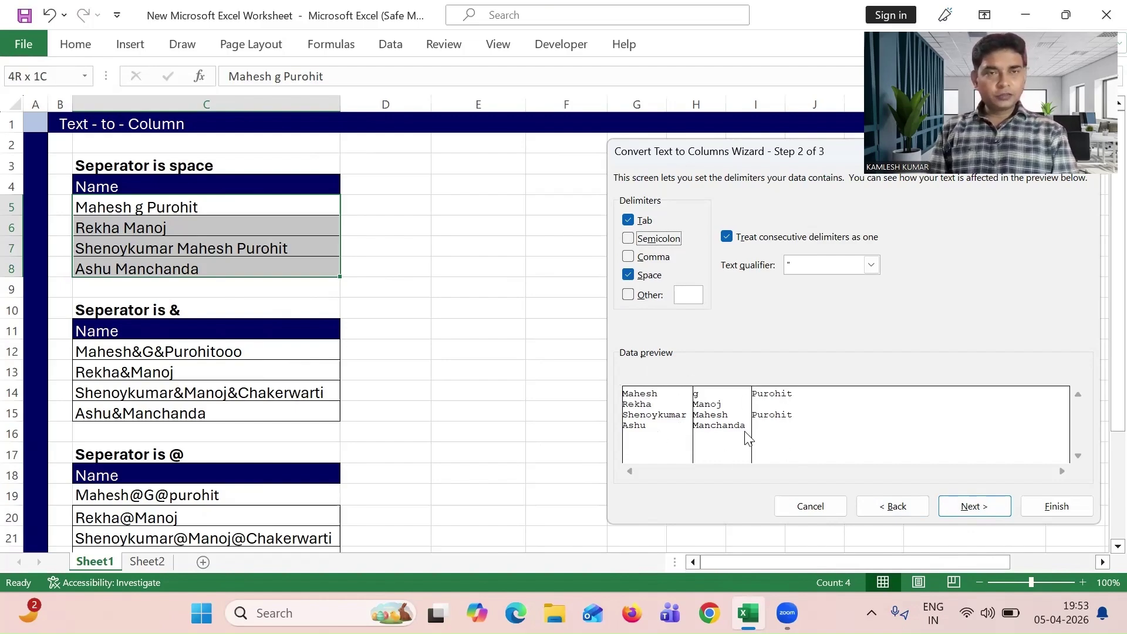
Step: Split the C5:C8 names at spaces with destination E5, and widen column F slightly
left_click(975, 506)
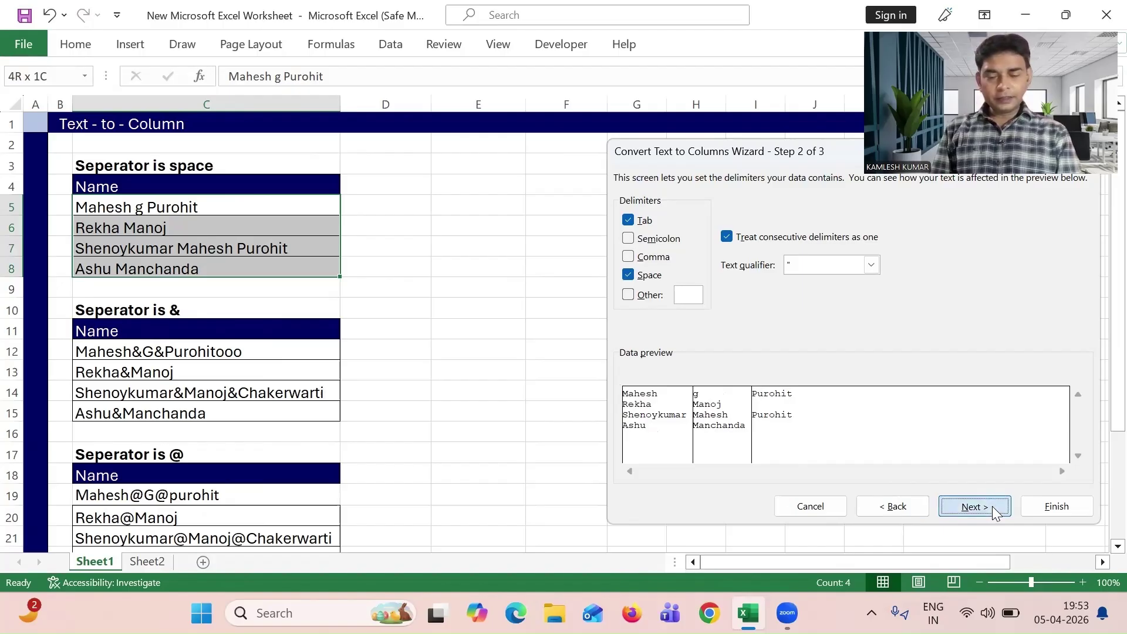
left_click_drag(733, 310, 648, 311)
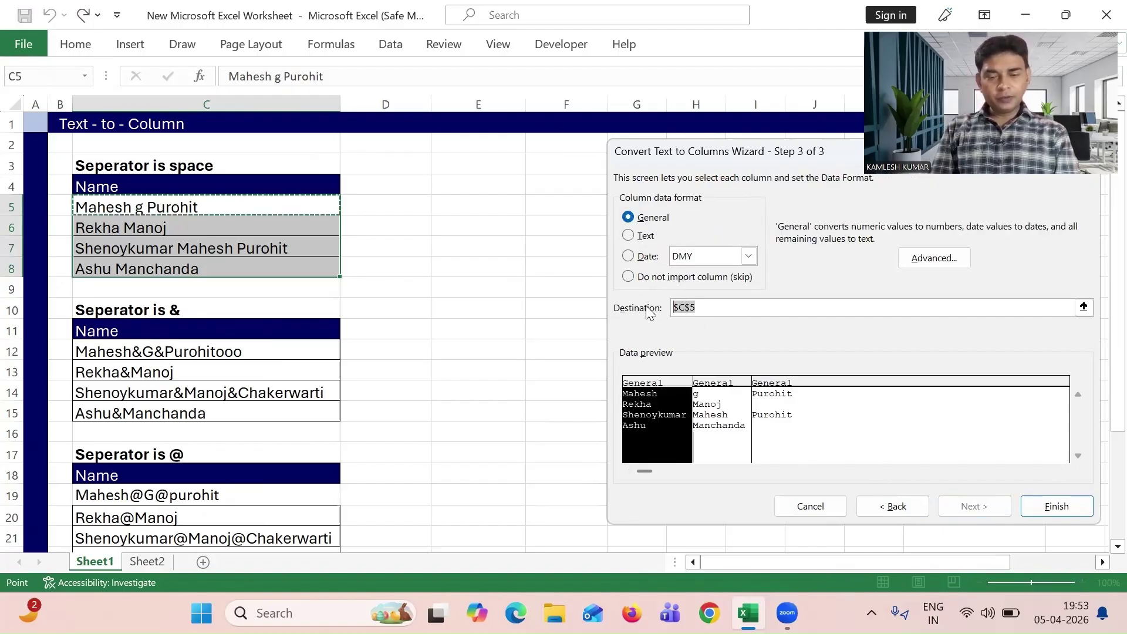
left_click(459, 202)
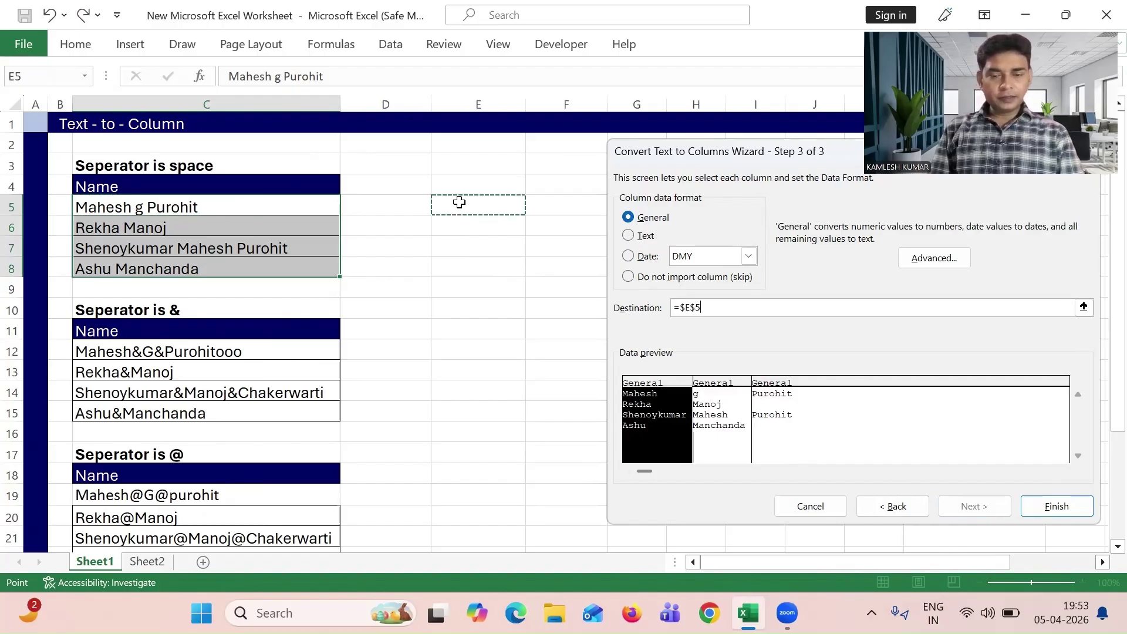
left_click(1043, 506)
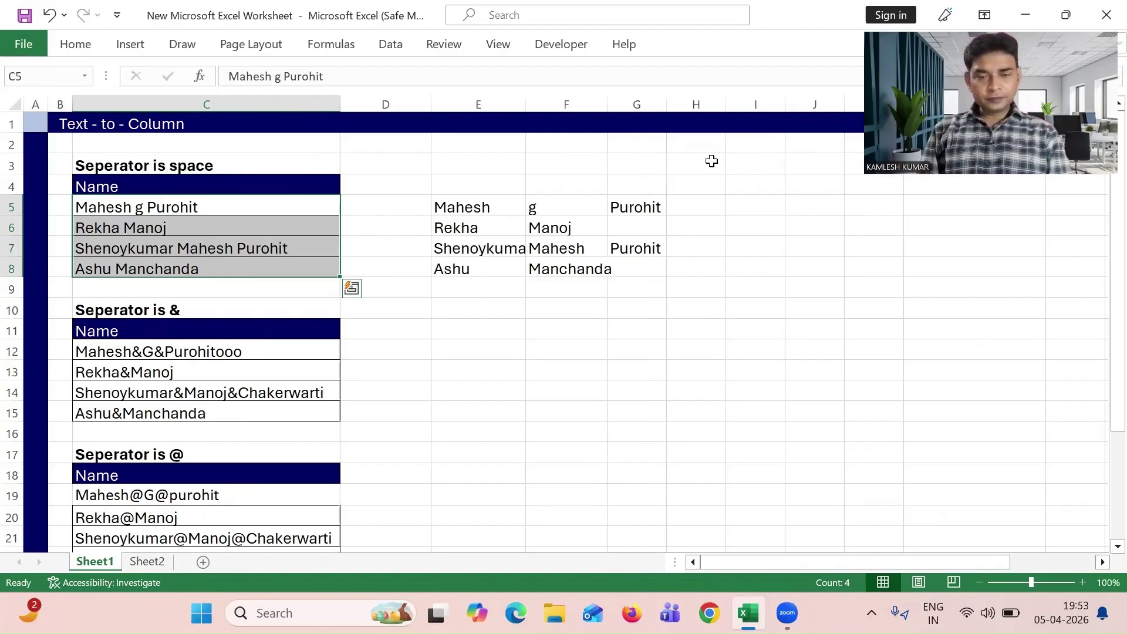
left_click_drag(608, 109, 632, 109)
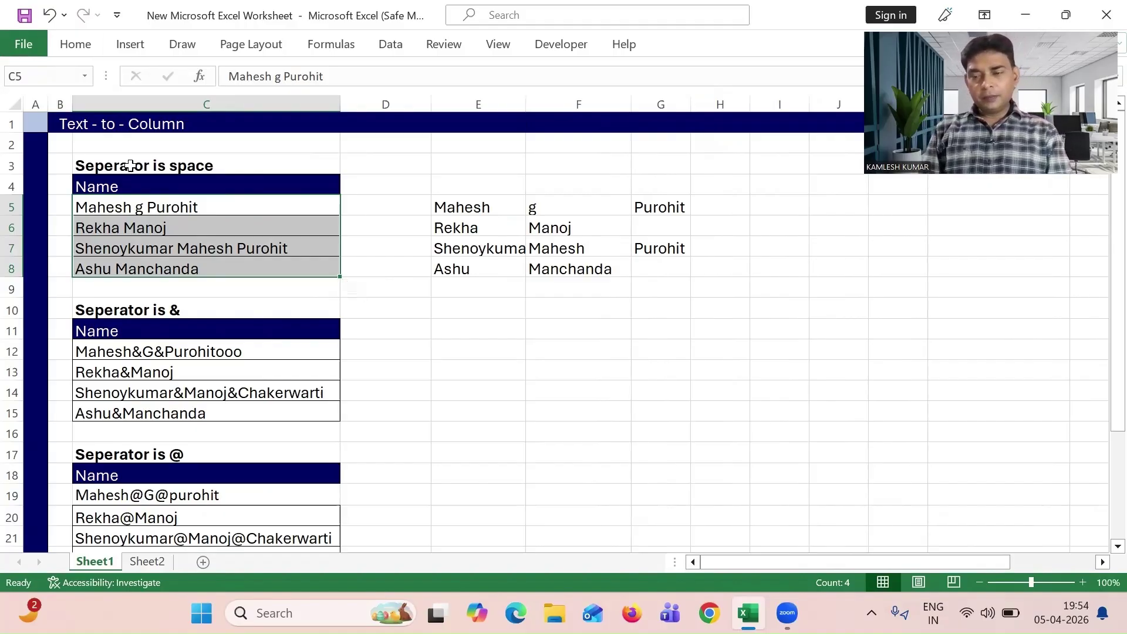
left_click(111, 162)
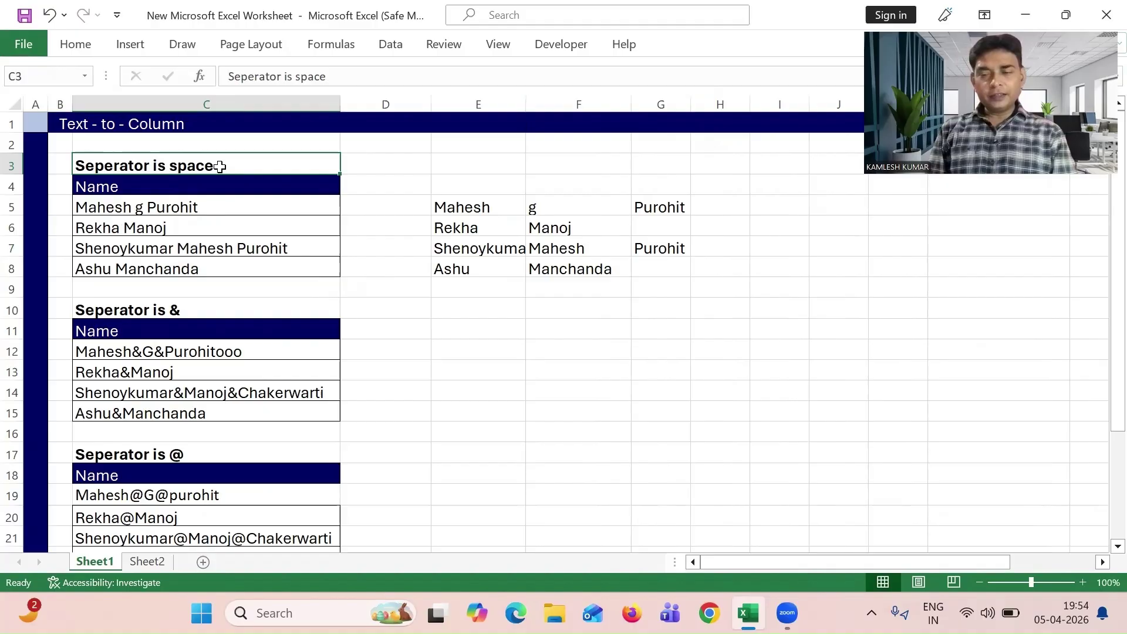
Step: Start Text to Columns on the &-separated names in C12:C15 as Delimited data and continue to the delimiter settings
left_click(165, 305)
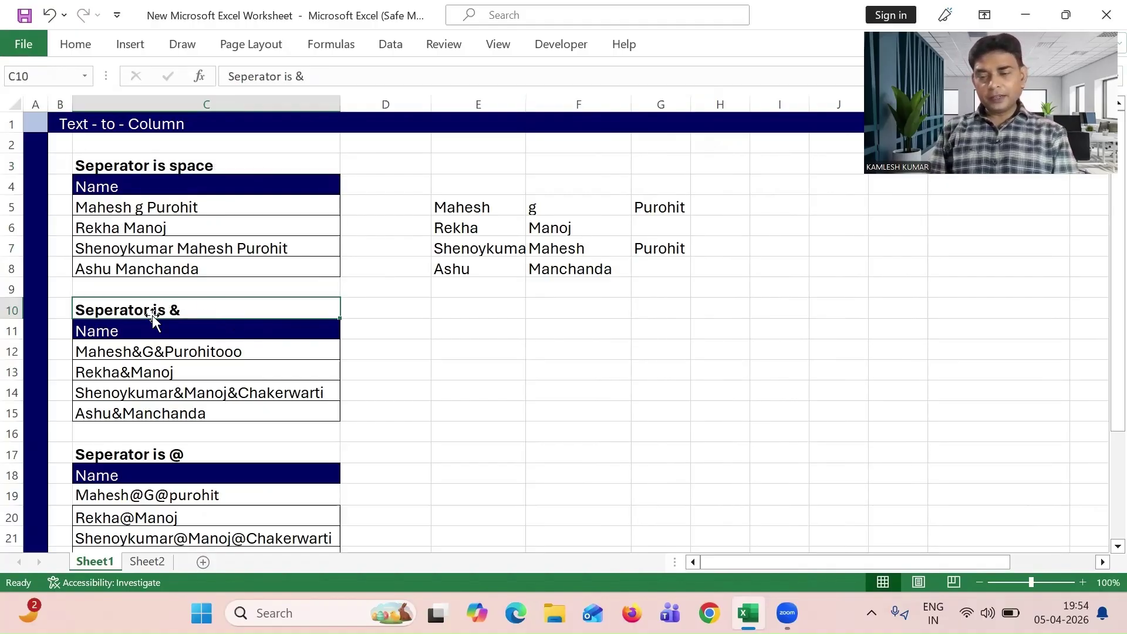
left_click(151, 365)
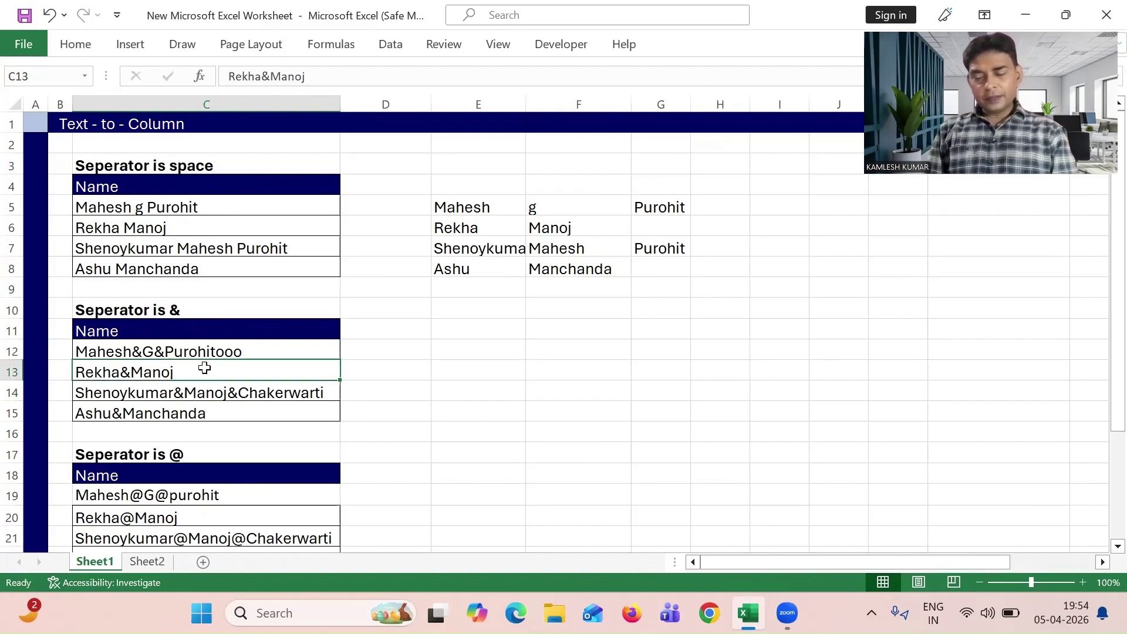
left_click(148, 348)
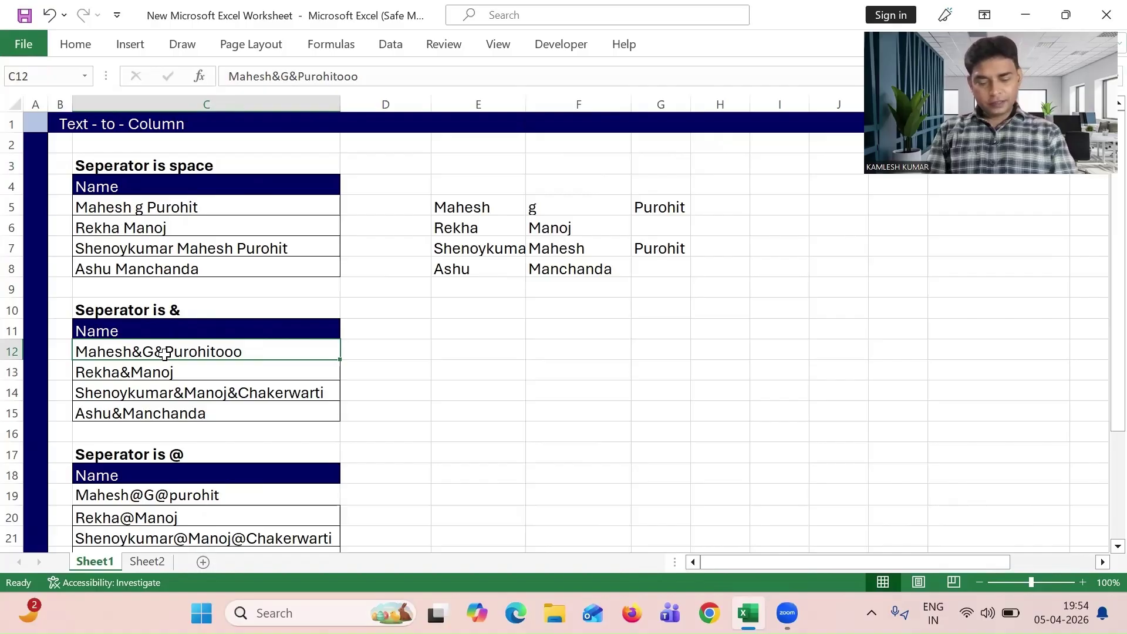
key("shift+Down")
key("shift+Down")
key("shift+Down")
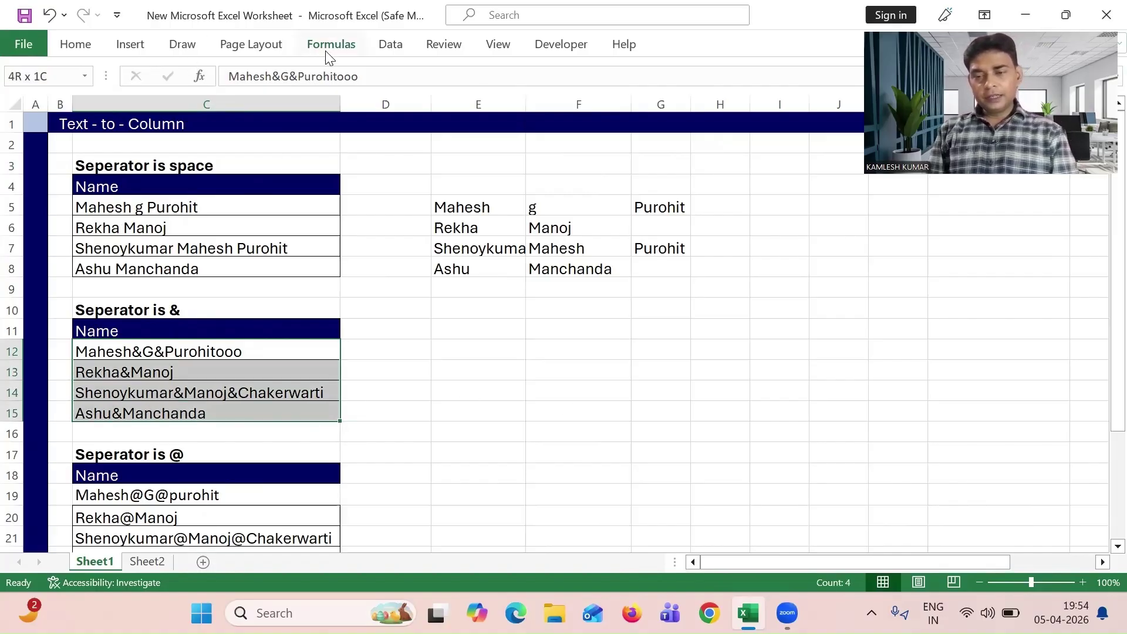
left_click(391, 47)
left_click(679, 106)
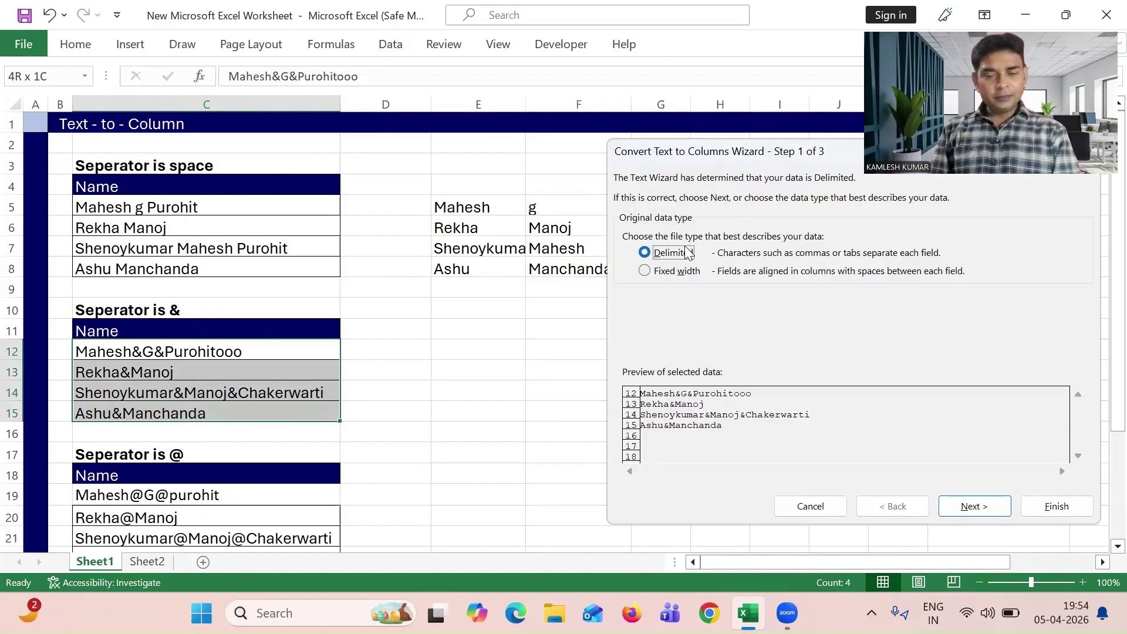
left_click(987, 503)
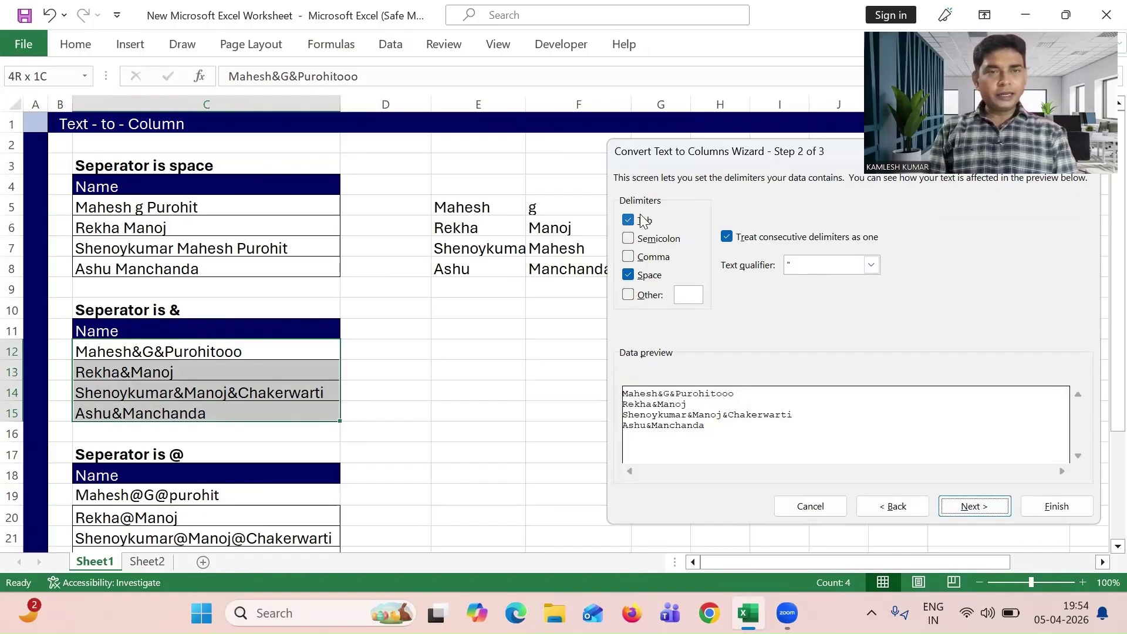
Step: Turn off the Space delimiter, set & as the Other delimiter, and continue to the column format and destination settings
left_click(628, 275)
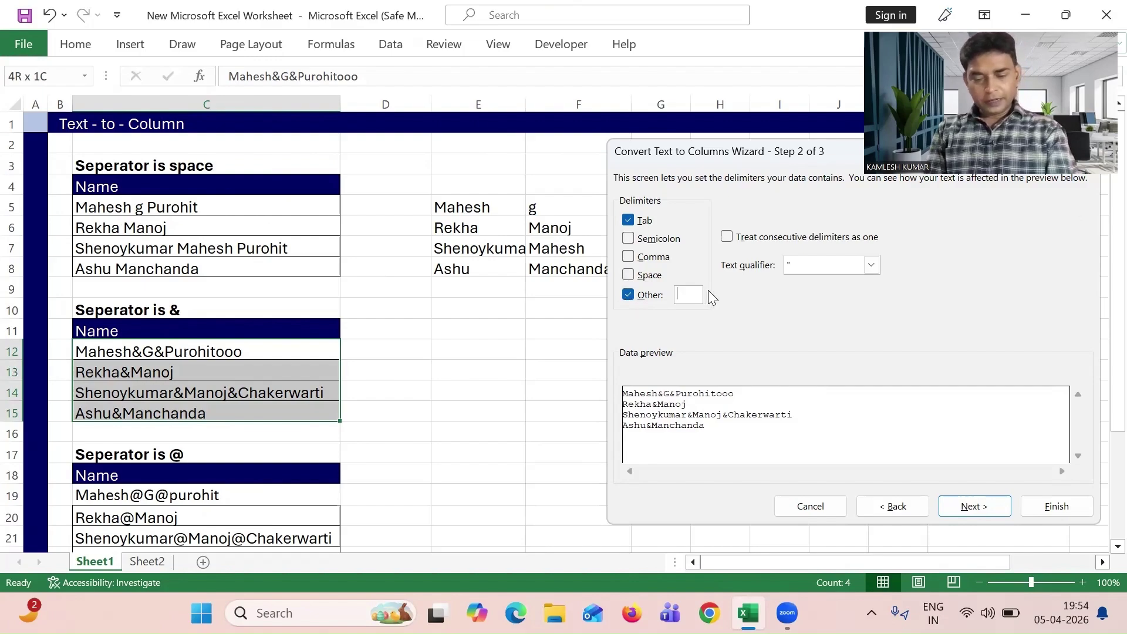
type("&")
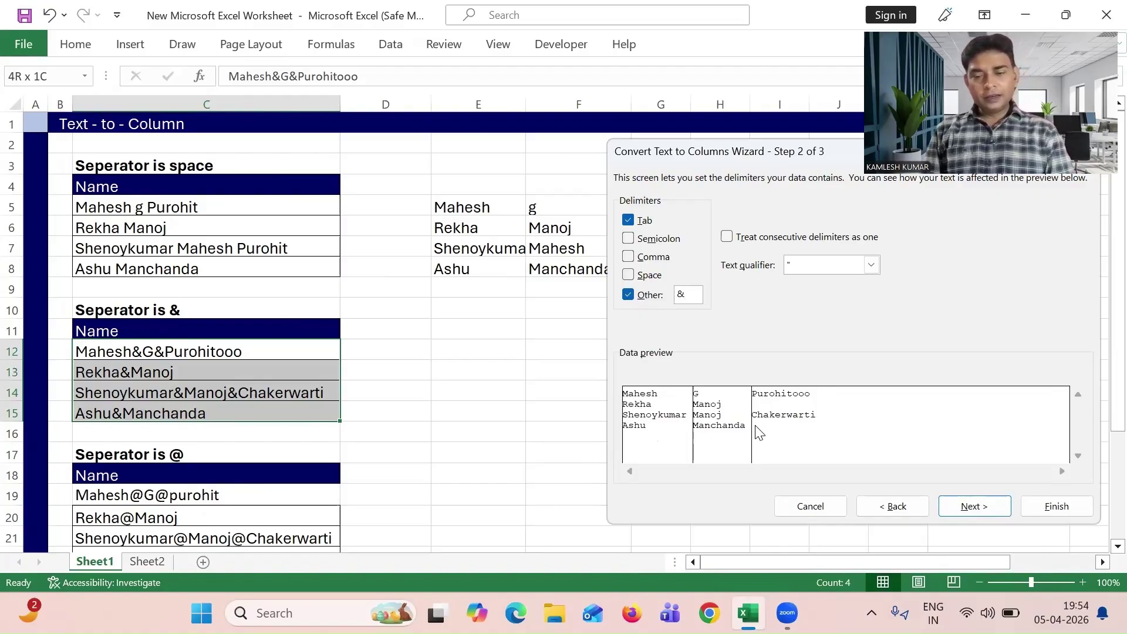
left_click(985, 509)
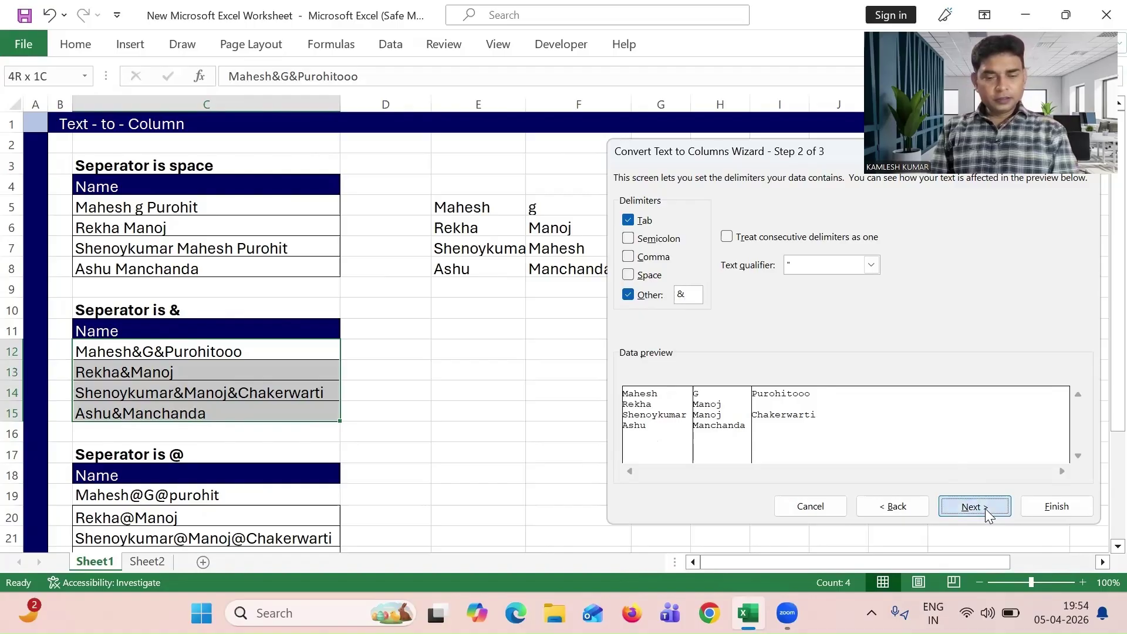
Step: Output the split names with destination D12, and widen column D to fit the longest first name
left_click(681, 306)
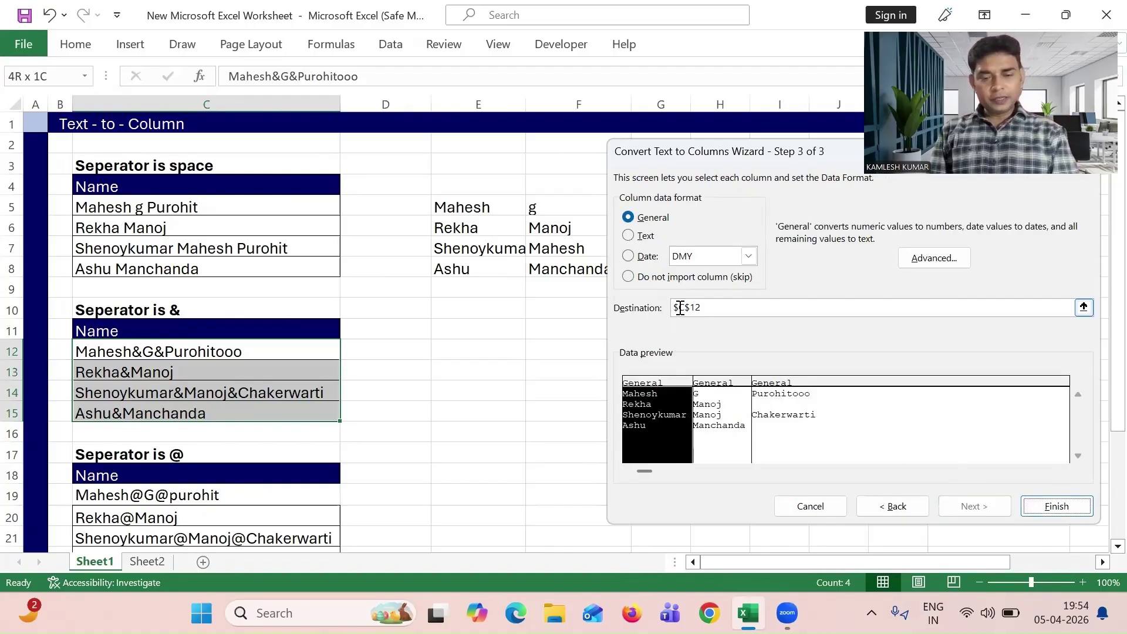
left_click_drag(713, 311, 669, 309)
left_click(408, 347)
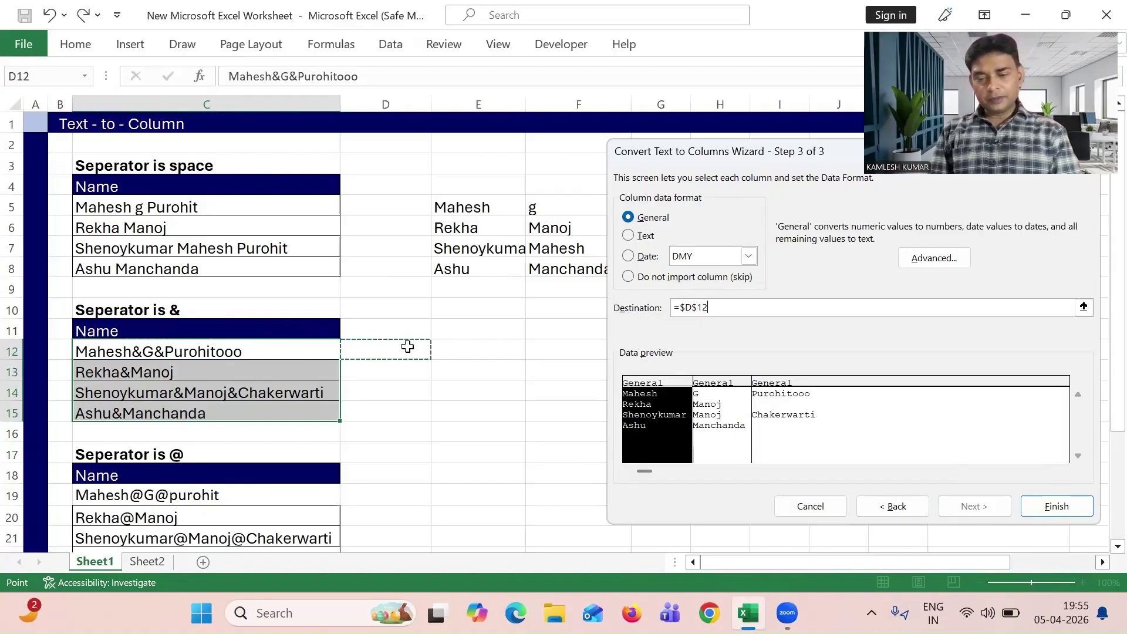
left_click(1040, 504)
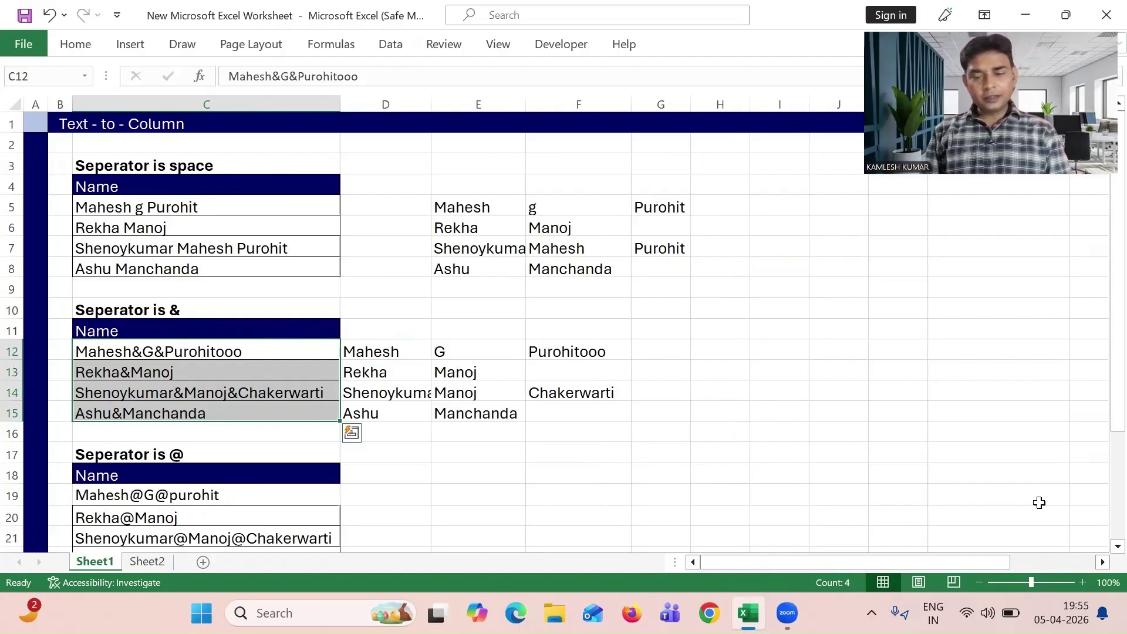
left_click_drag(432, 104, 462, 131)
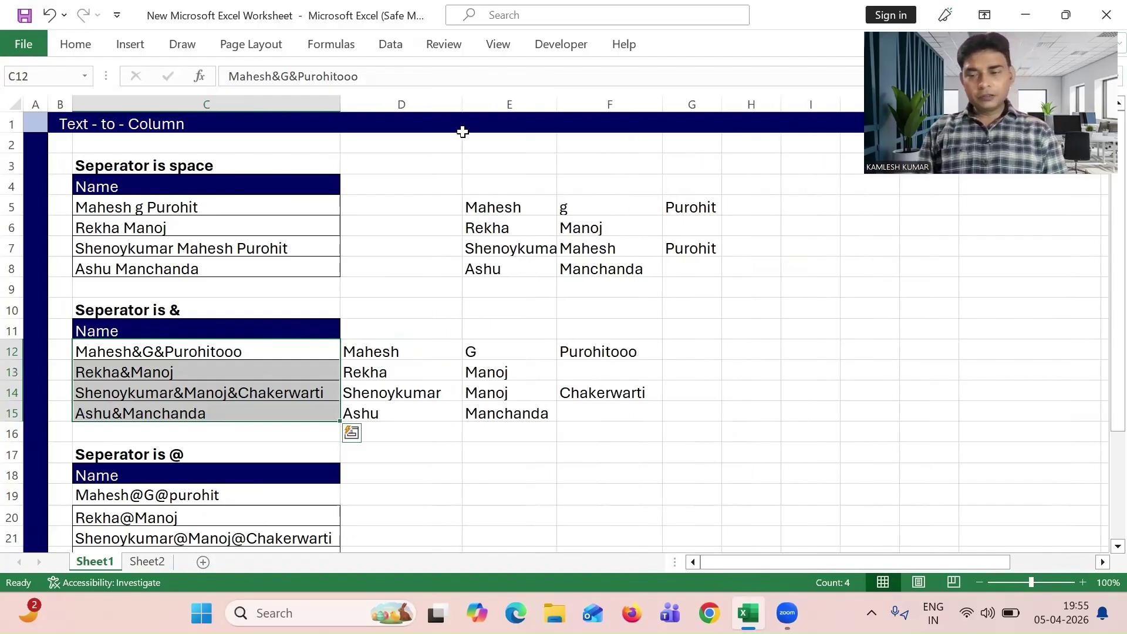
Step: Start Text to Columns on the @-separated names in C19:C22 as Delimited data and continue to the delimiter settings
left_click_drag(1100, 390, 1101, 525)
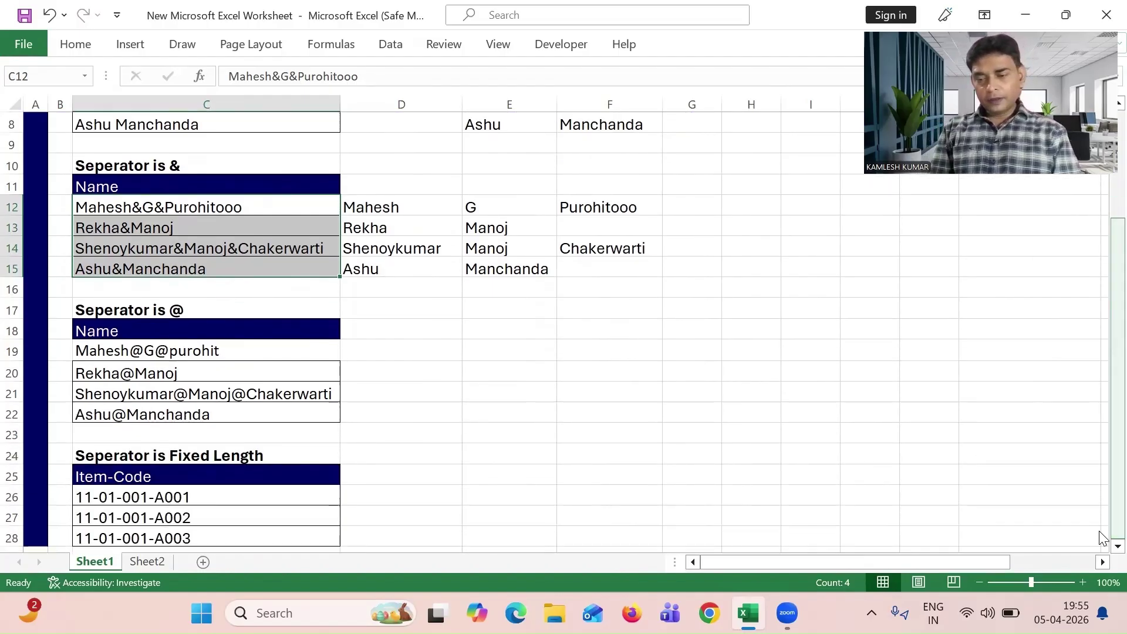
left_click(129, 306)
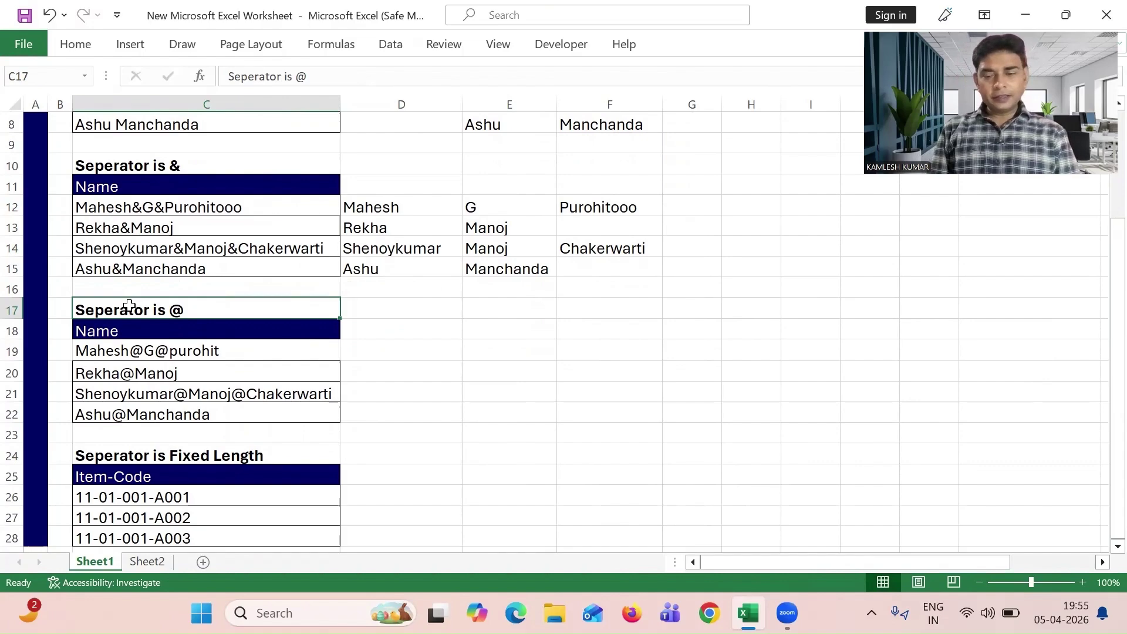
left_click(243, 351)
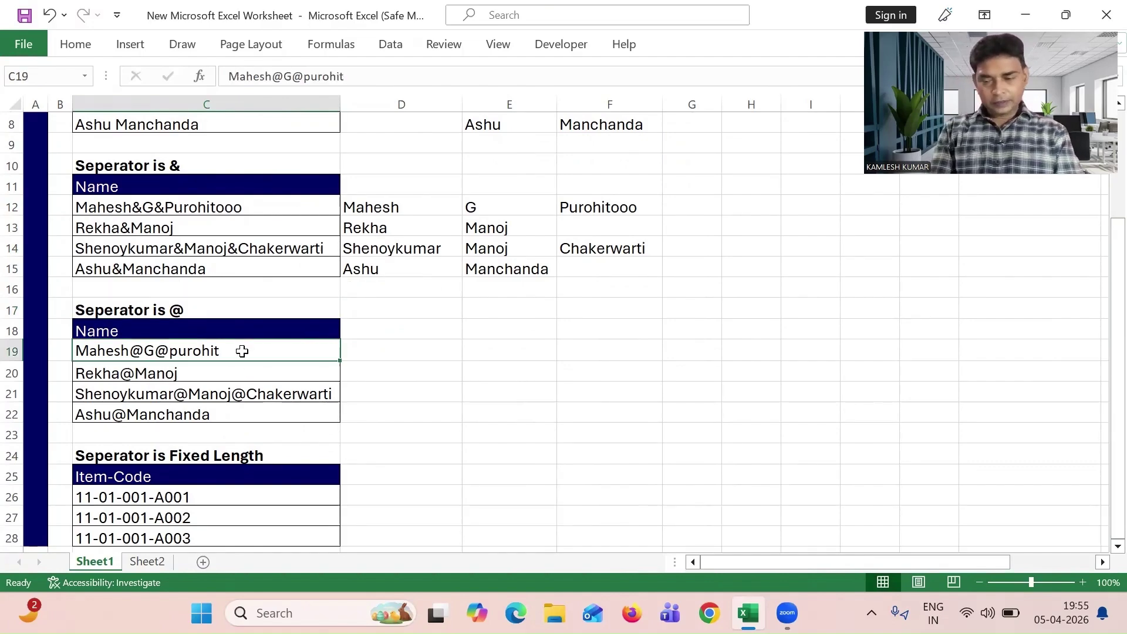
key("shift+Down")
key("shift+Down")
key("shift+Down")
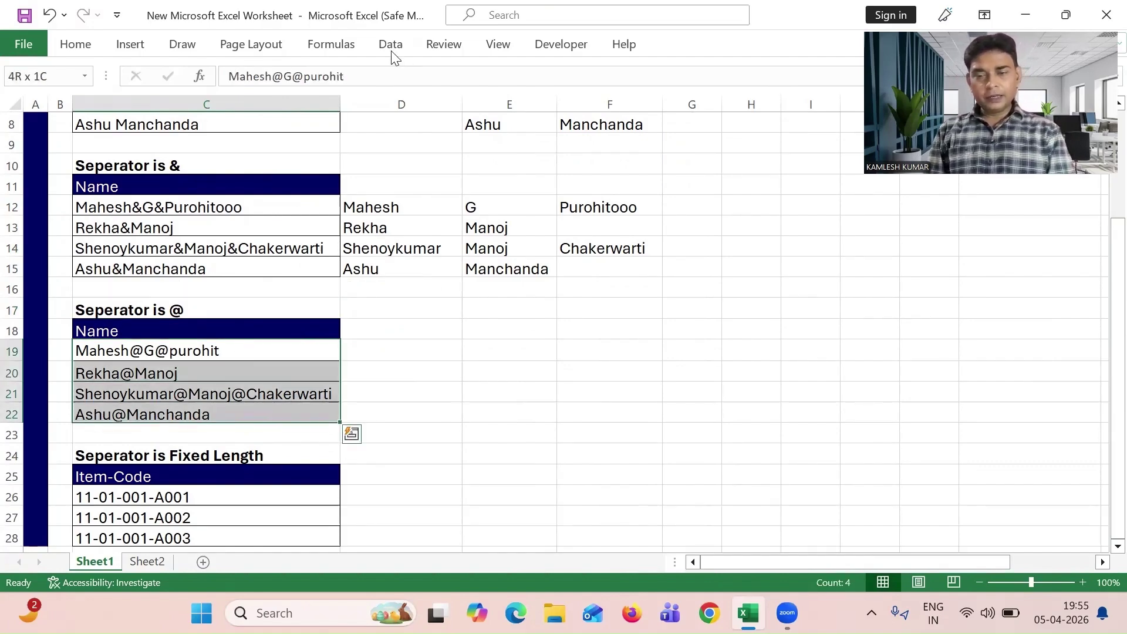
left_click(391, 47)
left_click(675, 114)
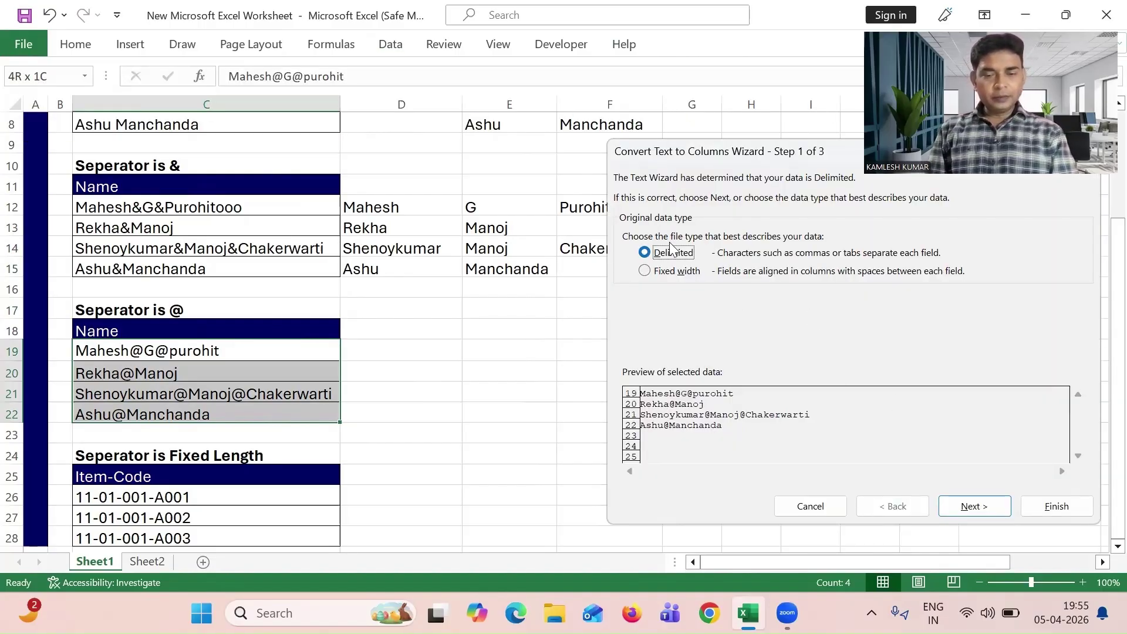
left_click(990, 512)
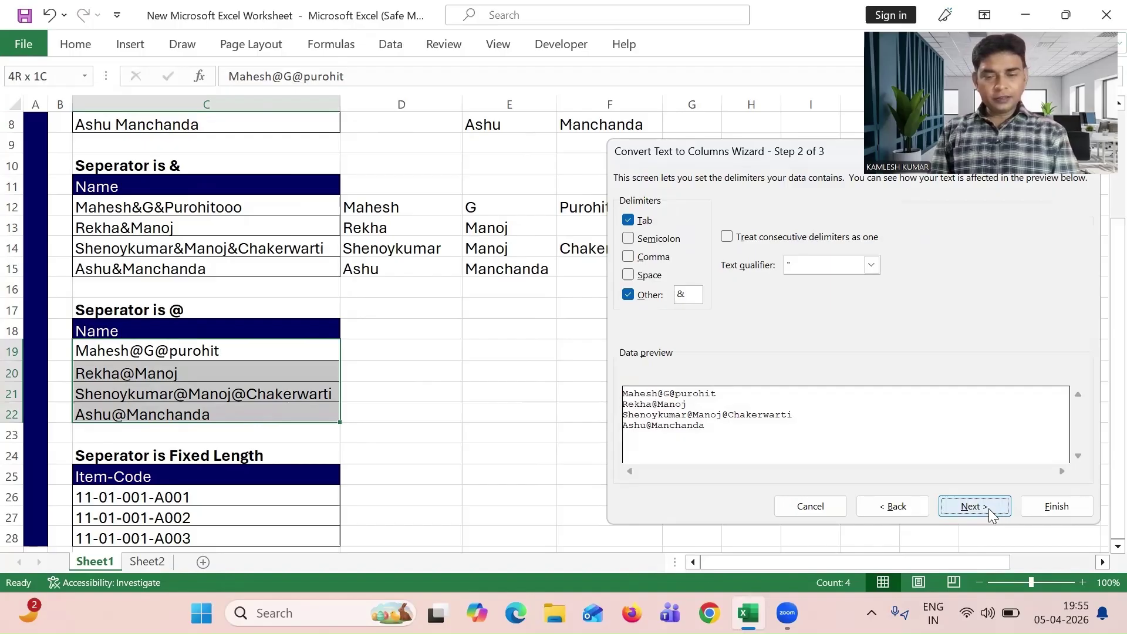
Step: Change the Other delimiter to @ and continue to the column format and destination settings
left_click(695, 294)
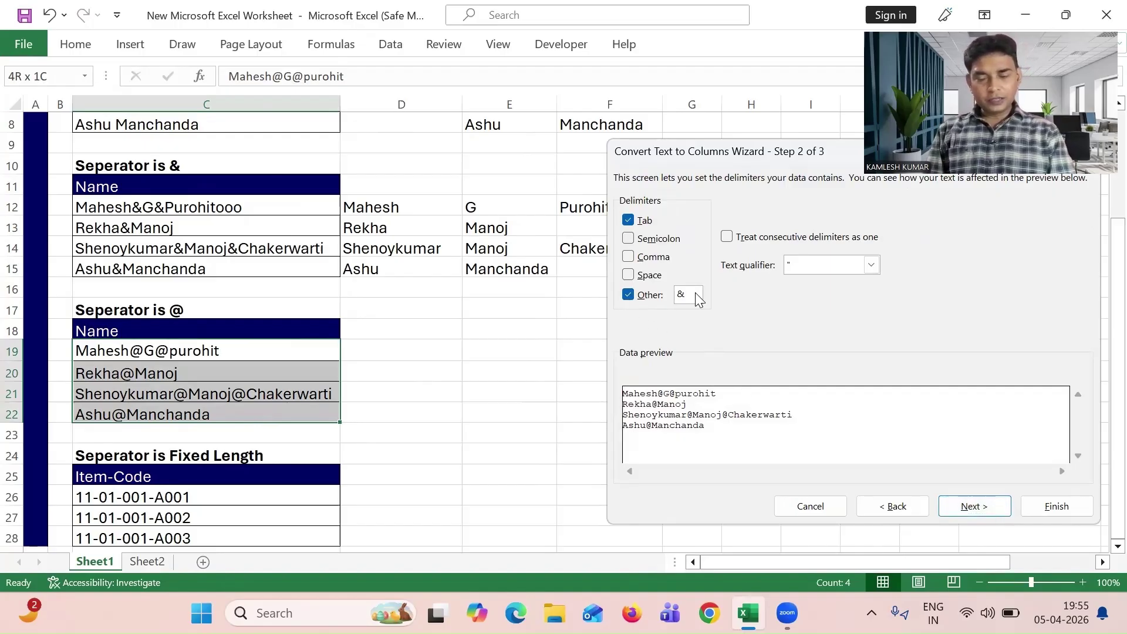
key("BackSpace")
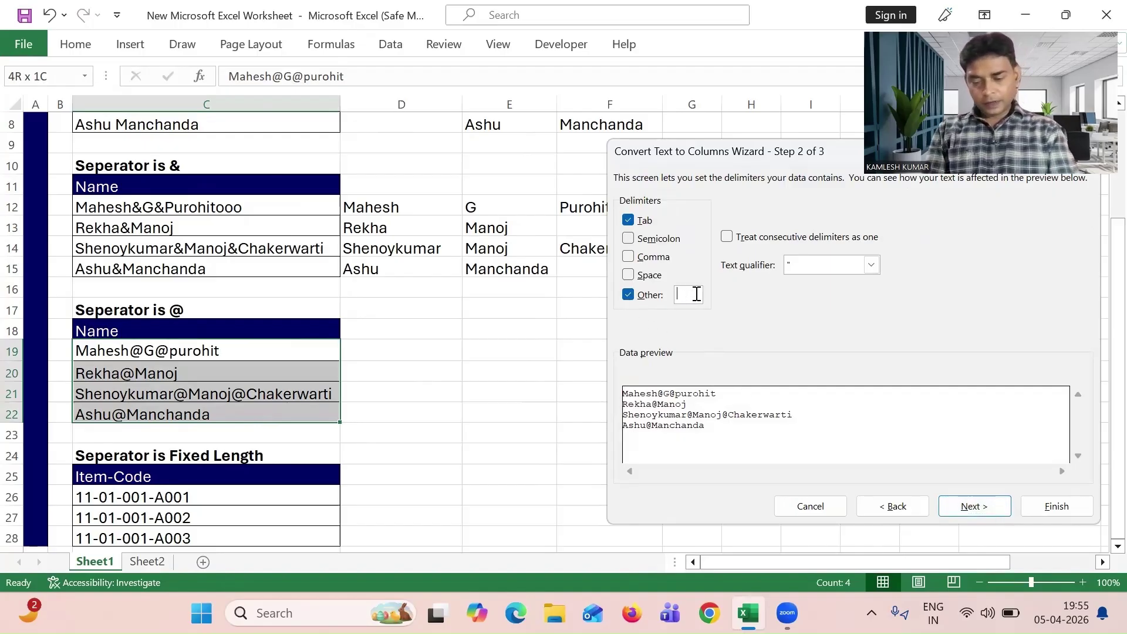
type("@")
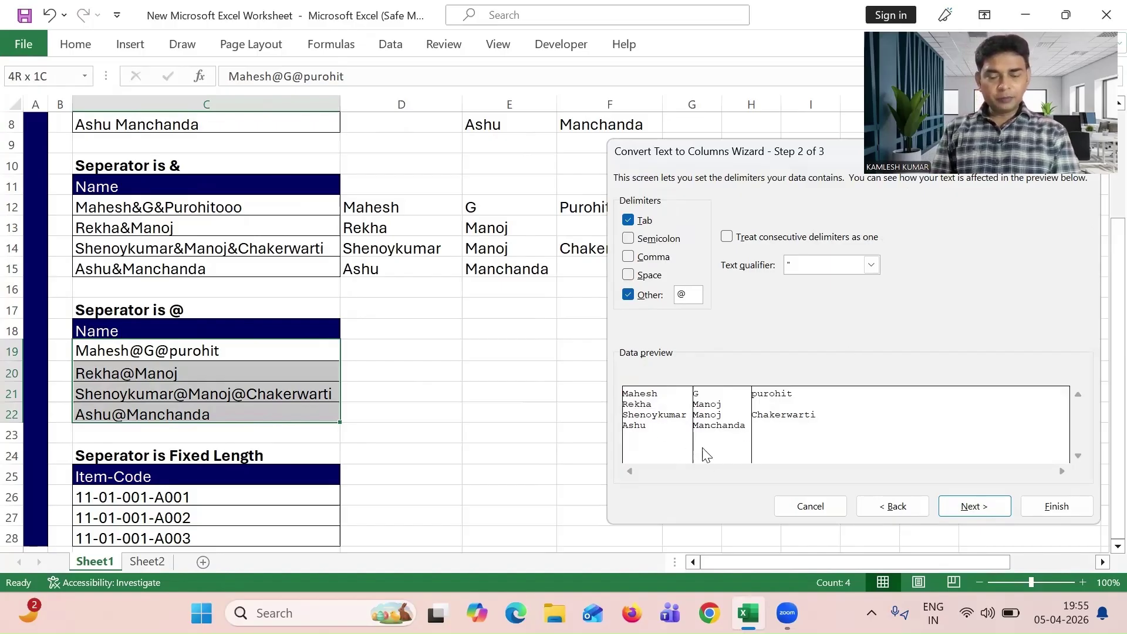
left_click(978, 506)
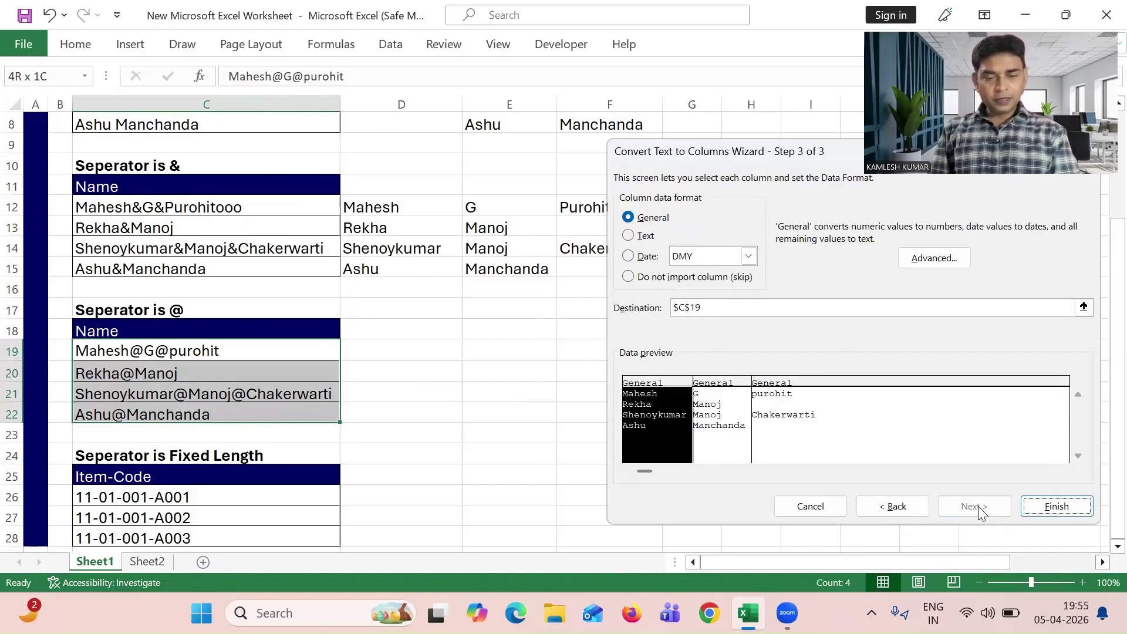
Step: Output the split names with destination E19, and undo that split
left_click(741, 313)
left_click_drag(726, 307, 662, 303)
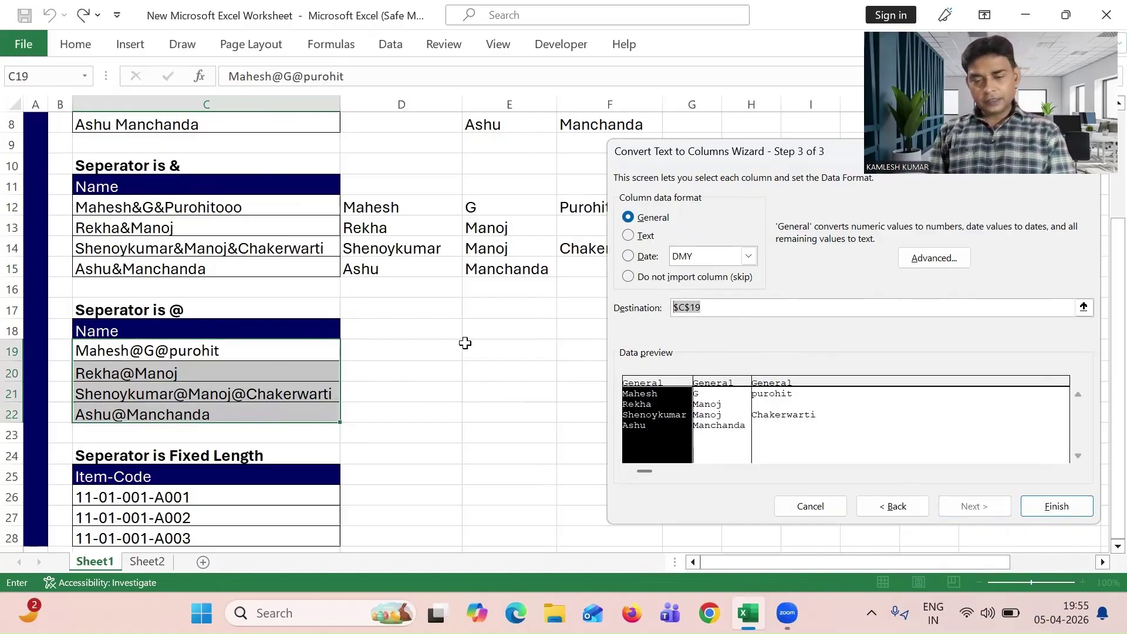
left_click(493, 350)
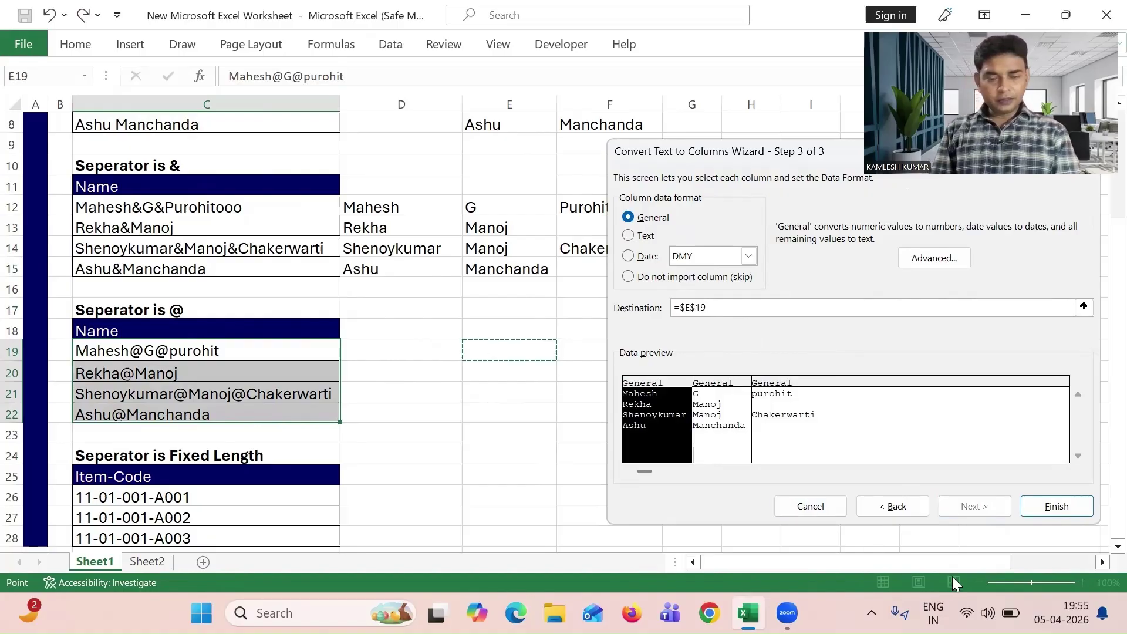
left_click(1066, 509)
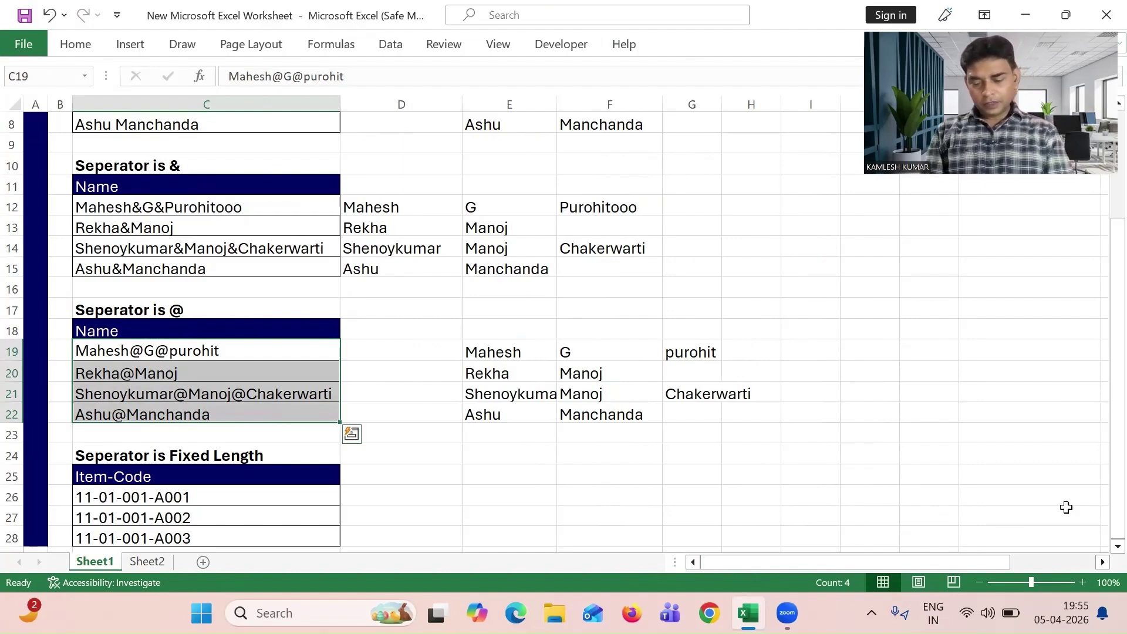
key("ctrl+z")
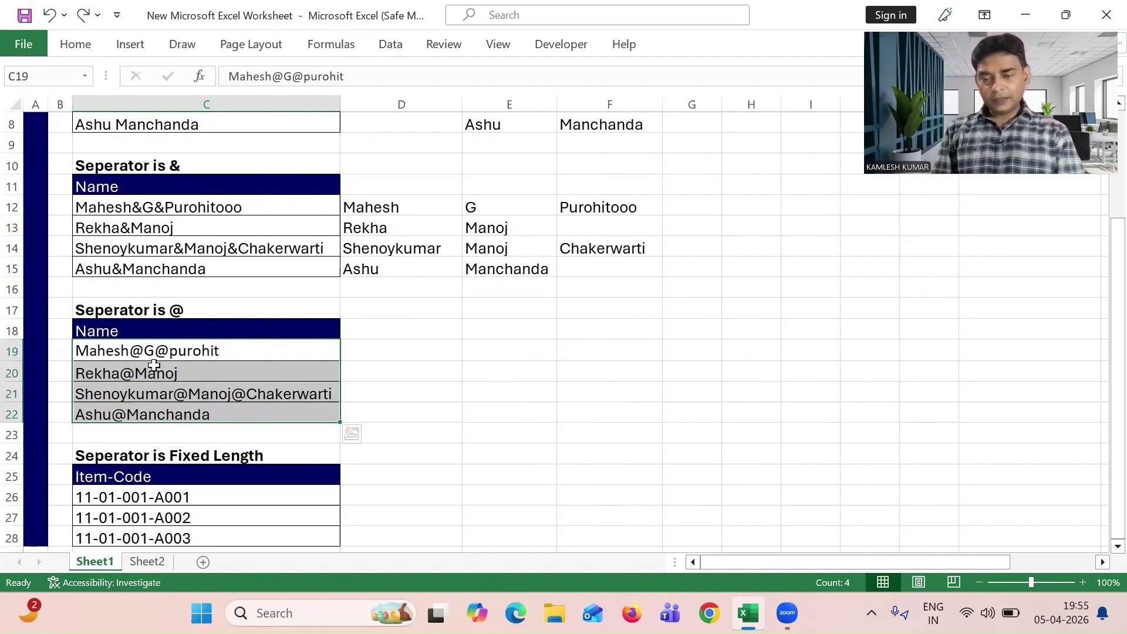
Step: Split the C19:C22 names at @ again, keeping the default destination C19 so the source names are overwritten
left_click(384, 47)
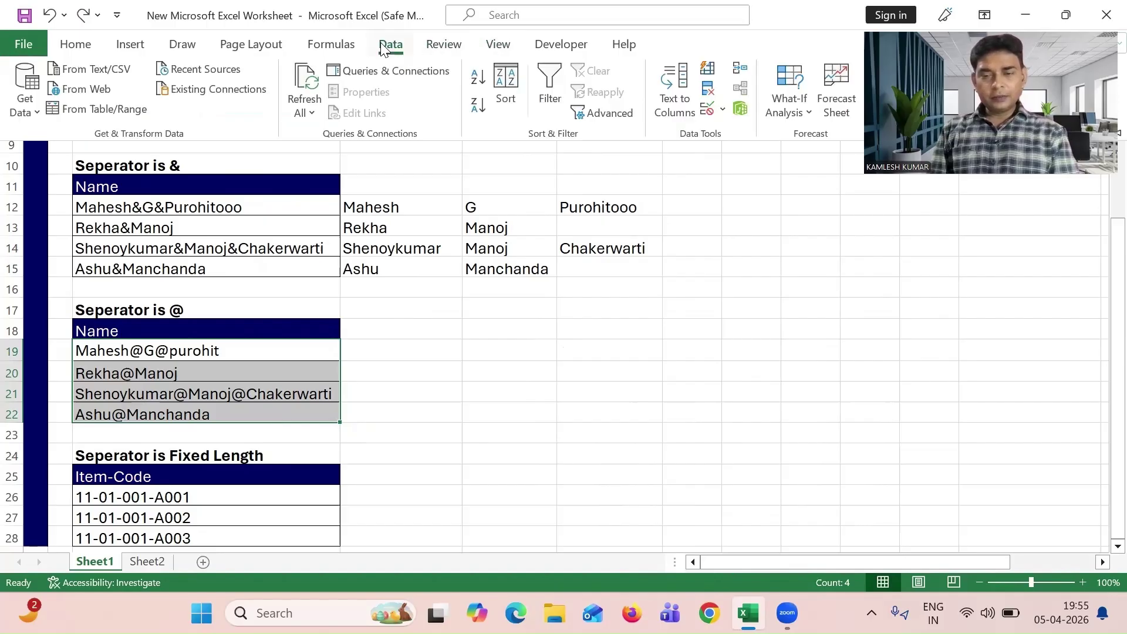
left_click(673, 104)
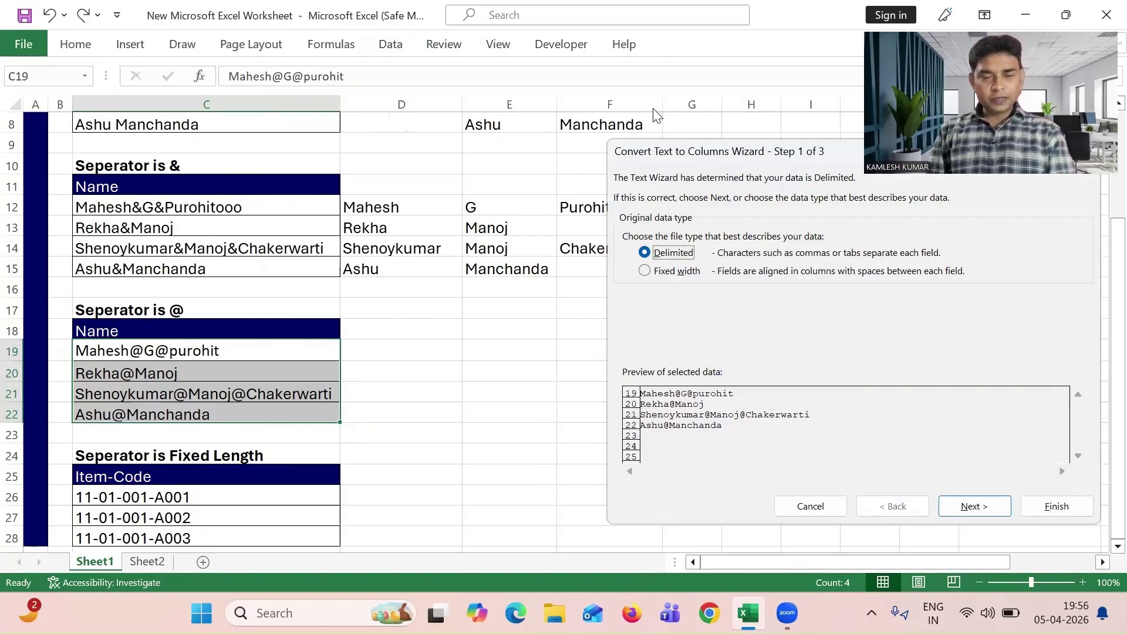
left_click(972, 511)
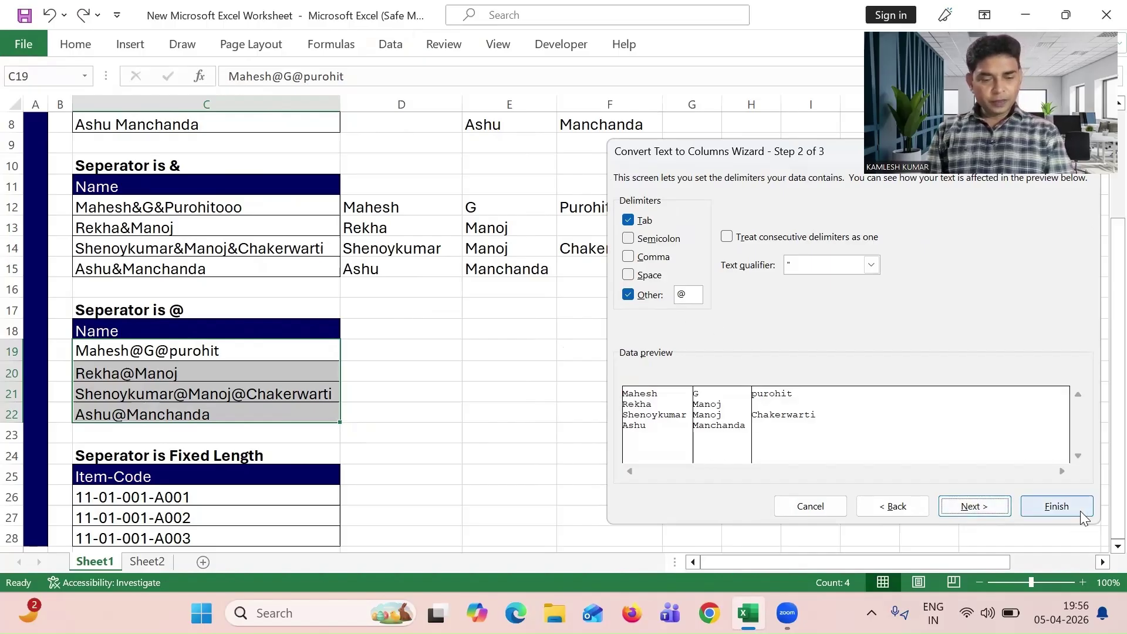
left_click(992, 509)
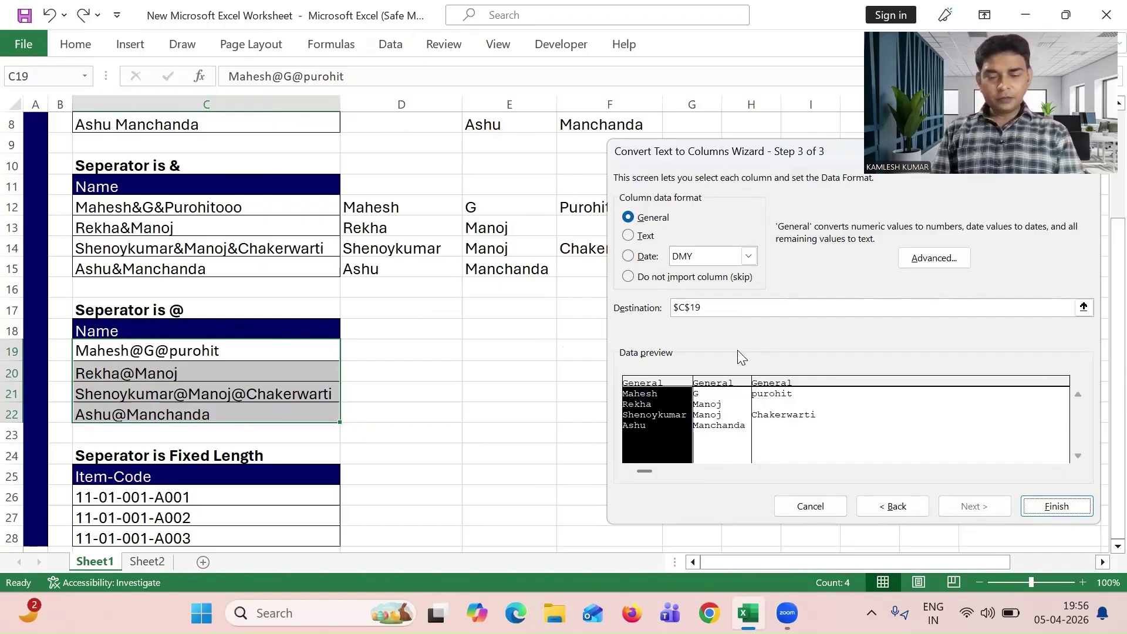
left_click(1079, 512)
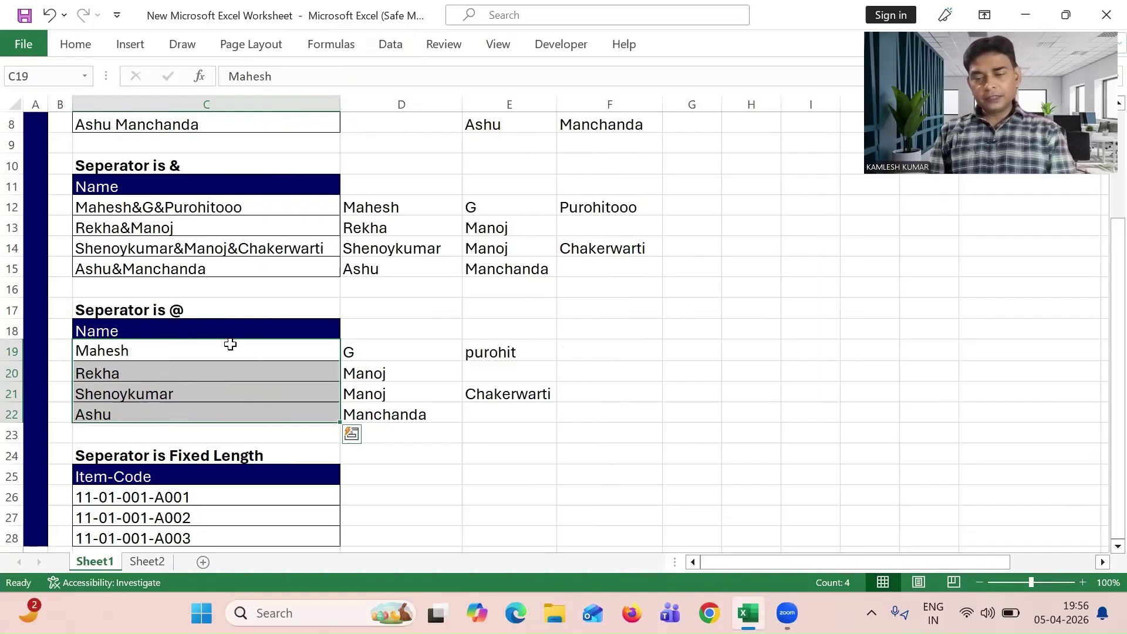
Step: Review the split name parts in C19:E22 and the fixed-length item codes in C26:C28
left_click(211, 349)
key("Down")
key("Down")
key("Right")
key("Right")
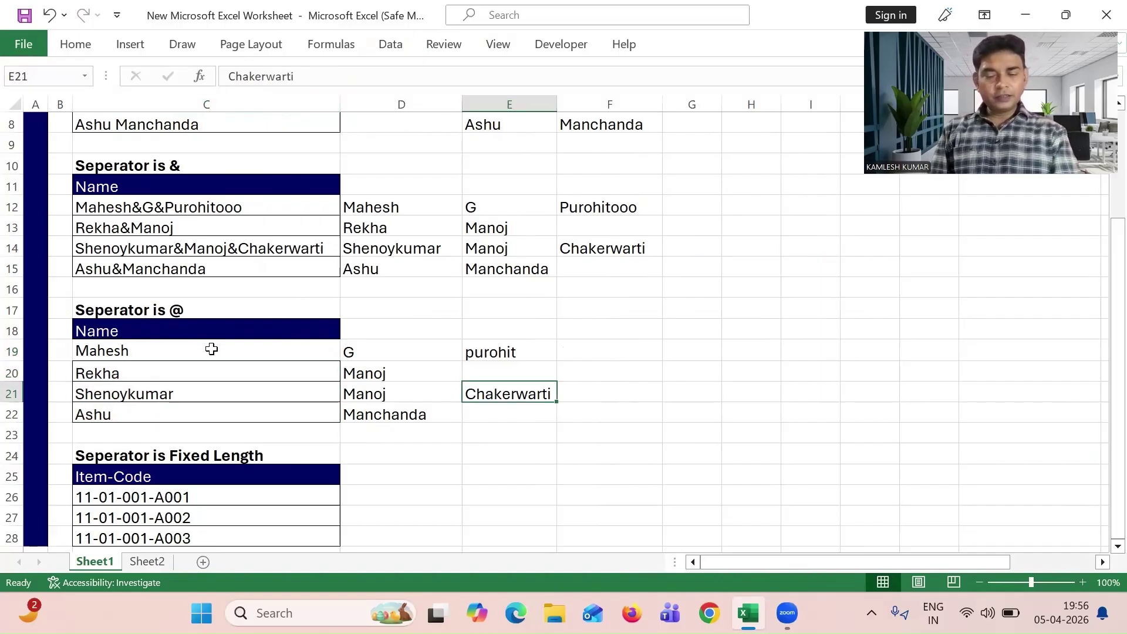
key("Down")
key("Down")
key("Down")
key("Down")
key("Down")
key("Down")
key("Down")
key("Down")
key("Down")
key("Down")
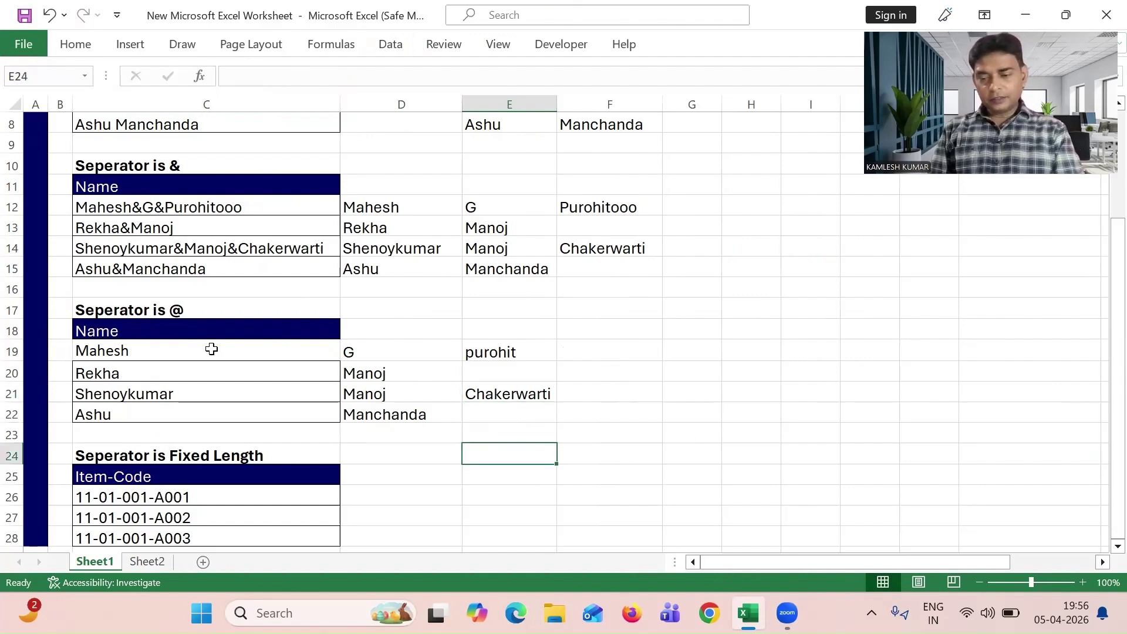
scroll(211, 349, "down", 1)
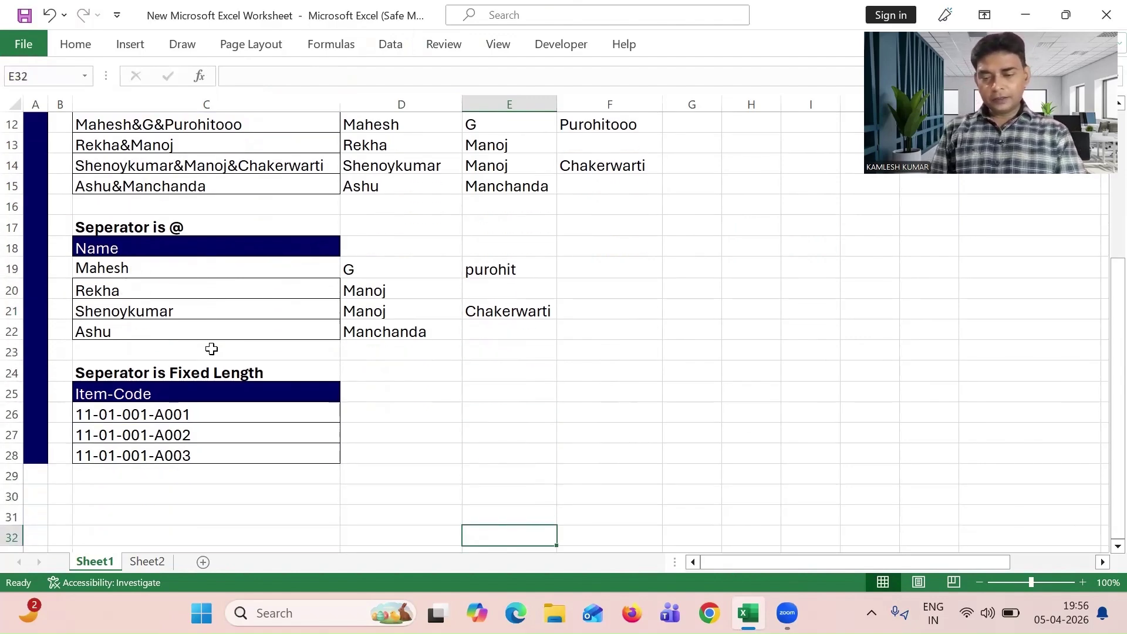
Step: Start Text to Columns on the item codes in C26:C28 as Fixed width data and continue to the column break settings
left_click(240, 413)
key("ctrl+shift+Down")
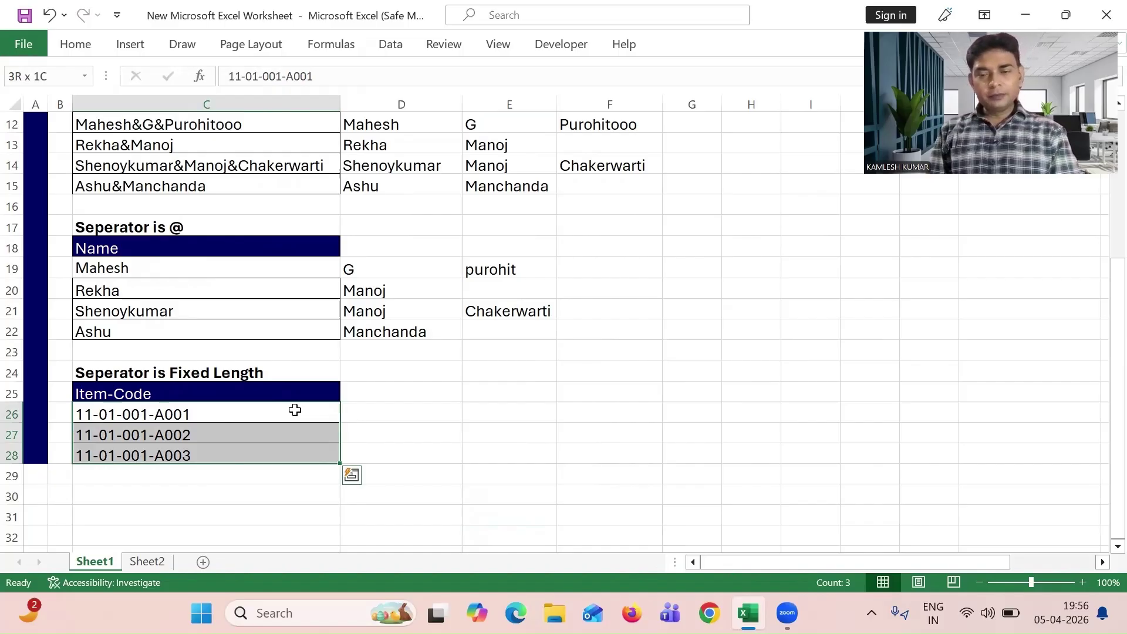
left_click(391, 45)
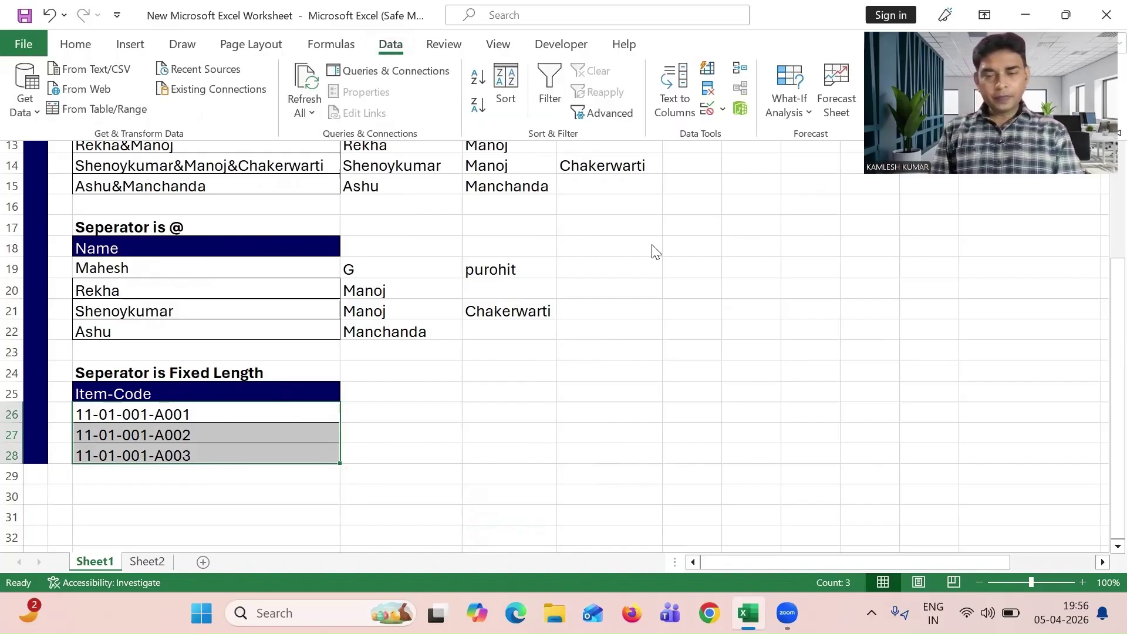
left_click(674, 99)
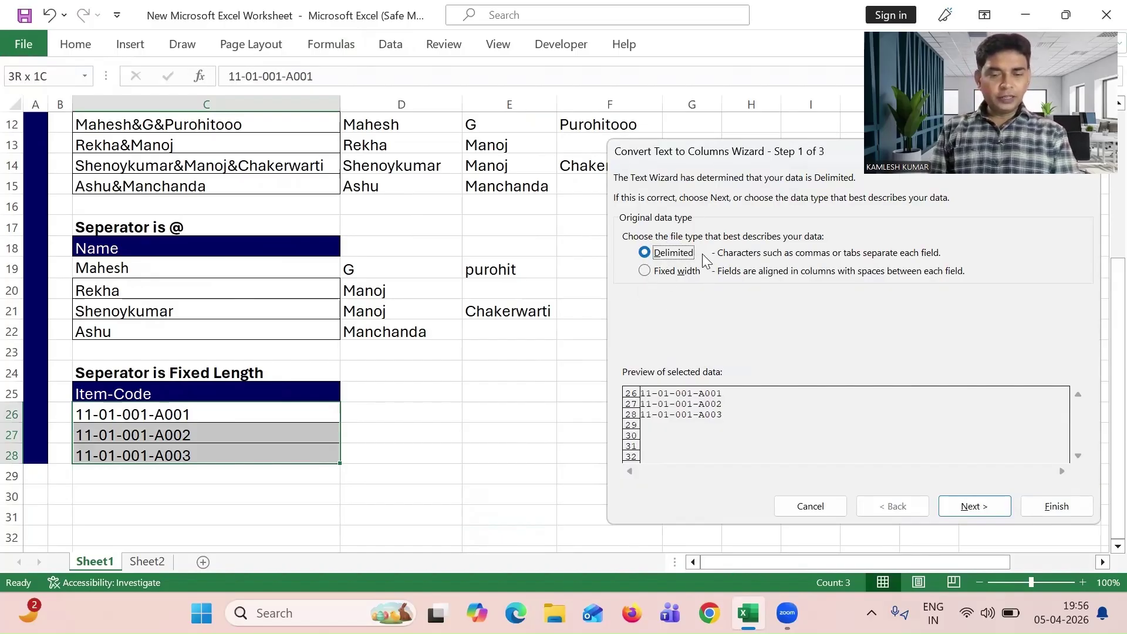
left_click(644, 270)
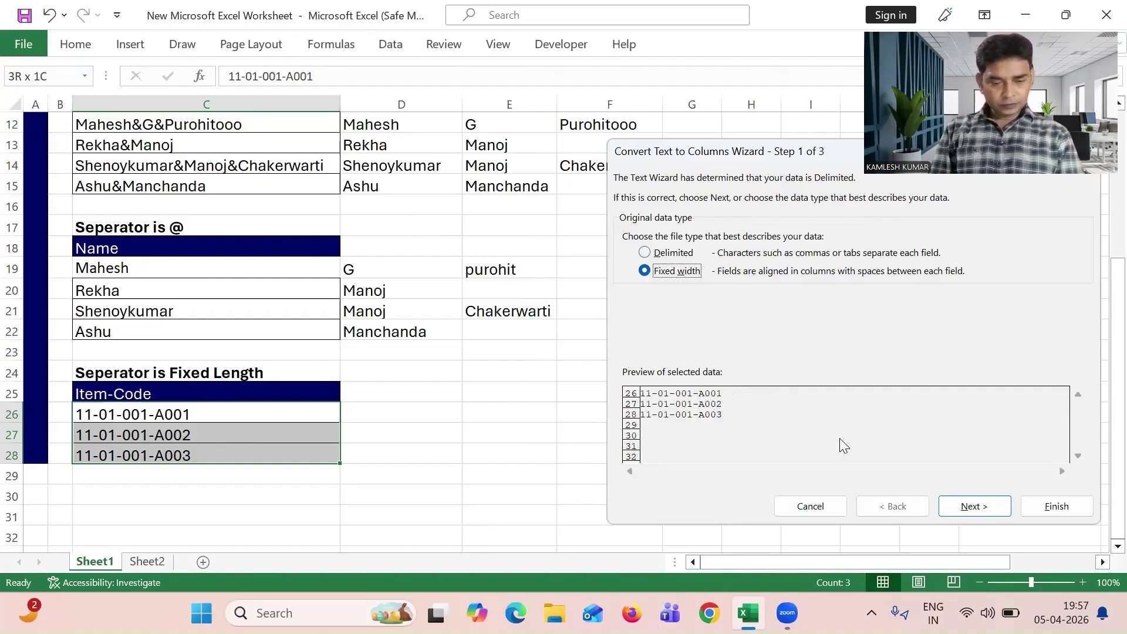
left_click(968, 507)
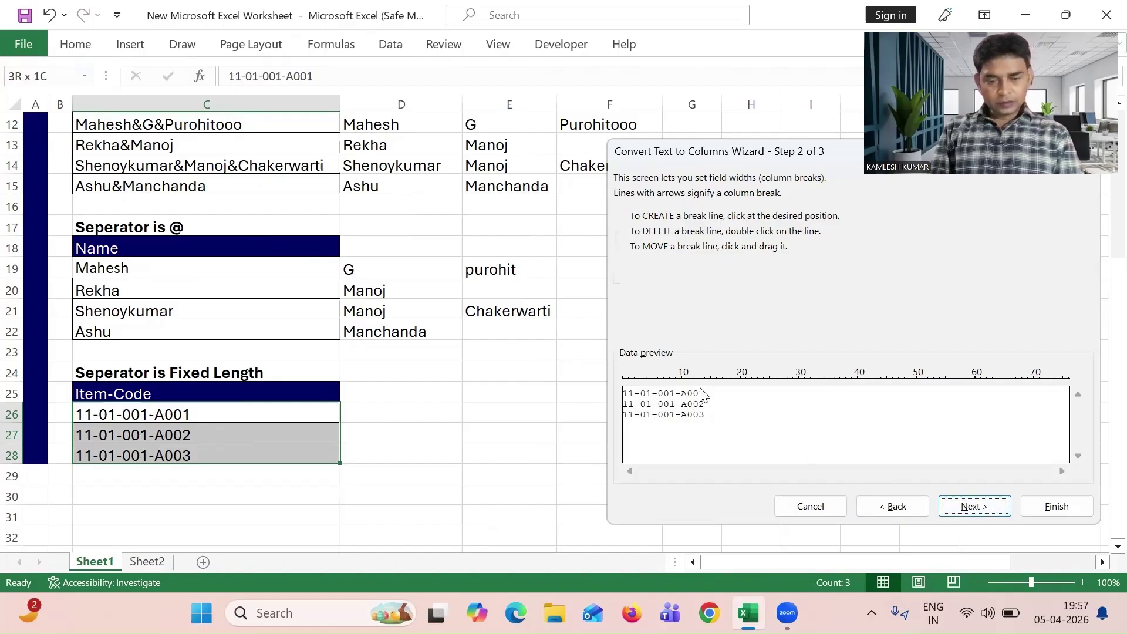
Step: Set column breaks at positions 9 and 10 so the last hyphen of each item code is isolated from the A-number
left_click_drag(680, 399, 695, 403)
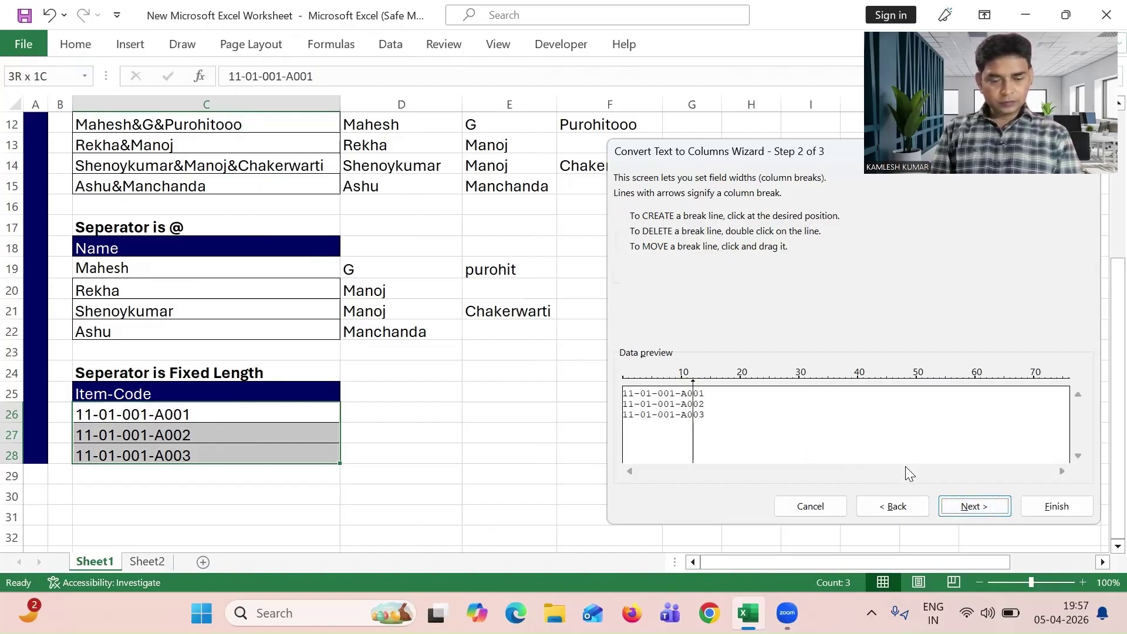
left_click(905, 508)
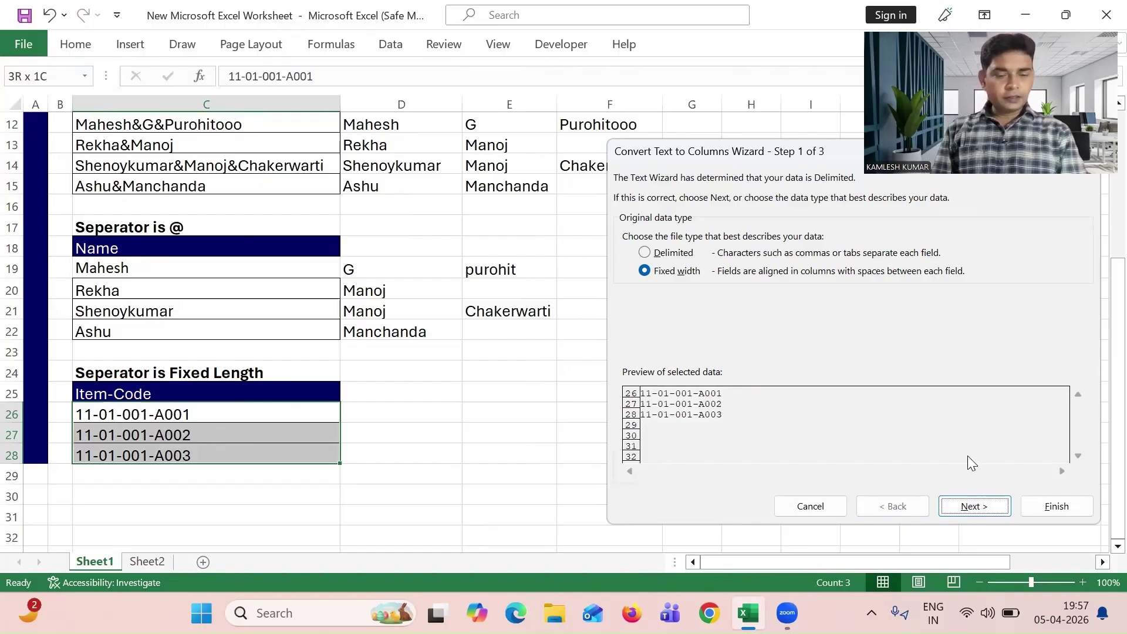
left_click(985, 512)
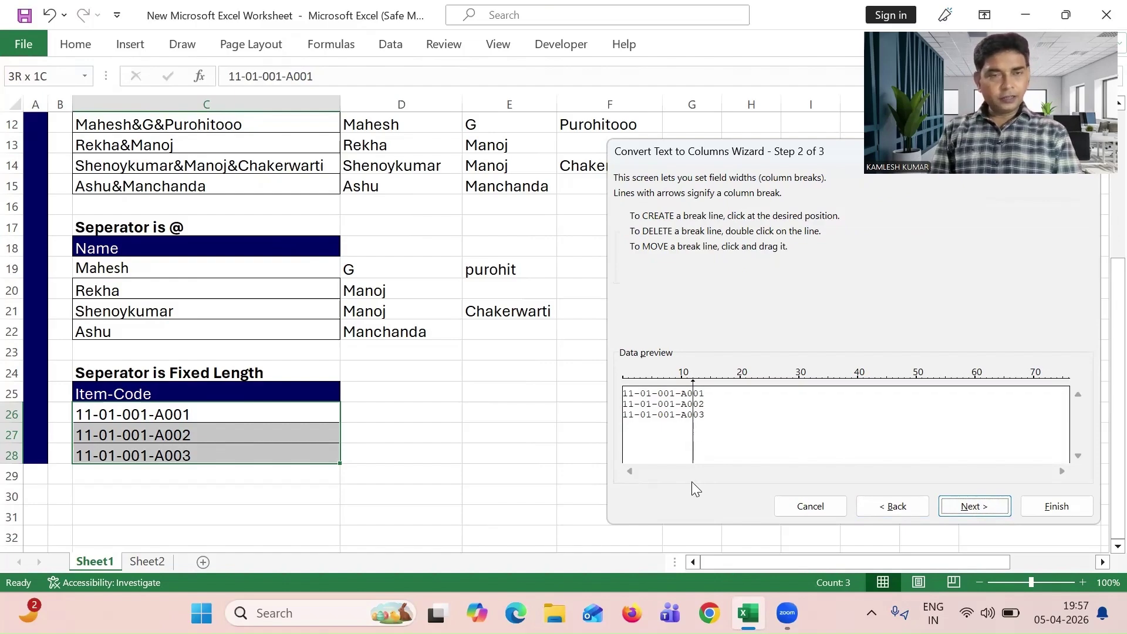
mouse_move(694, 398)
left_mouse_down()
mouse_move(768, 400)
mouse_move(682, 406)
left_mouse_up()
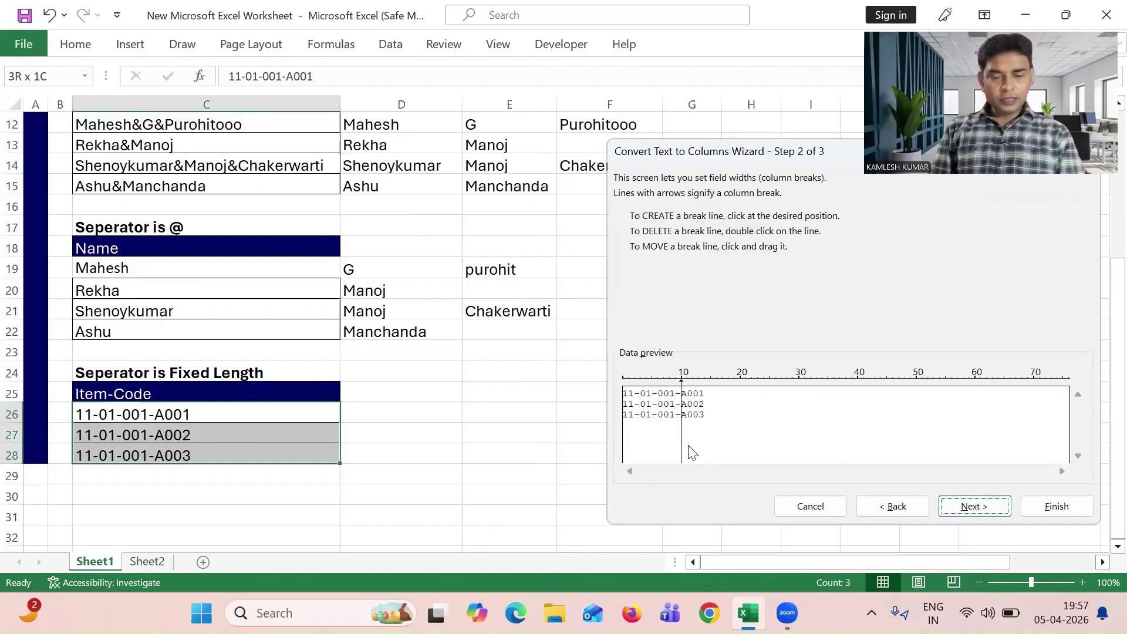
left_click_drag(722, 399, 677, 406)
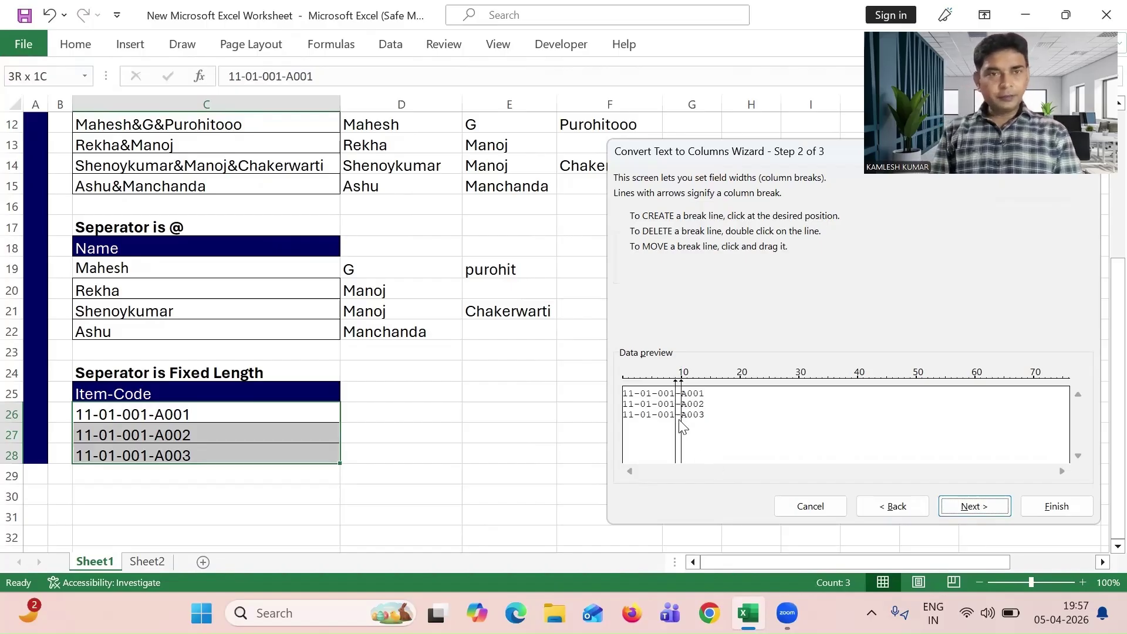
Step: Output the fixed-width split of the item codes with destination D26, keeping the General column format
left_click(986, 508)
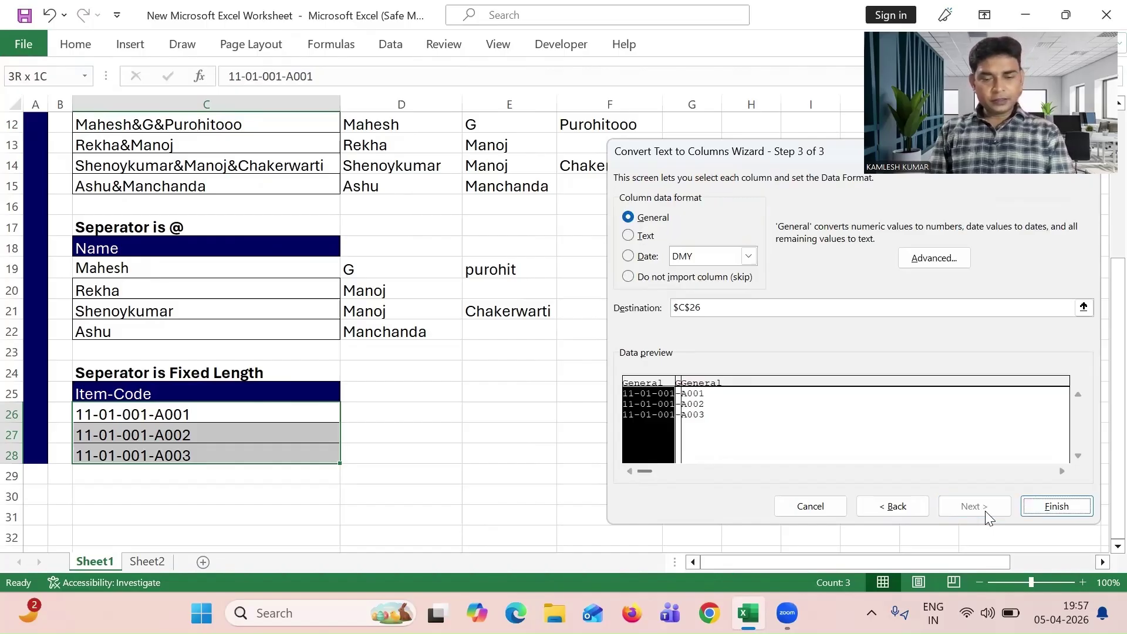
left_click(747, 307)
left_click(433, 394)
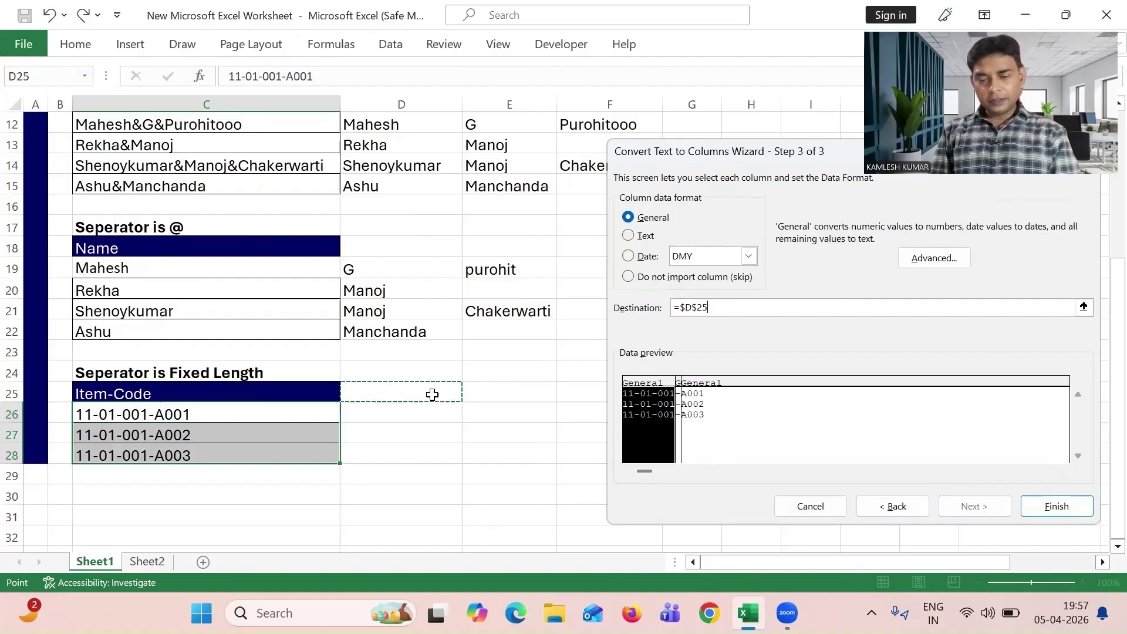
left_click(429, 414)
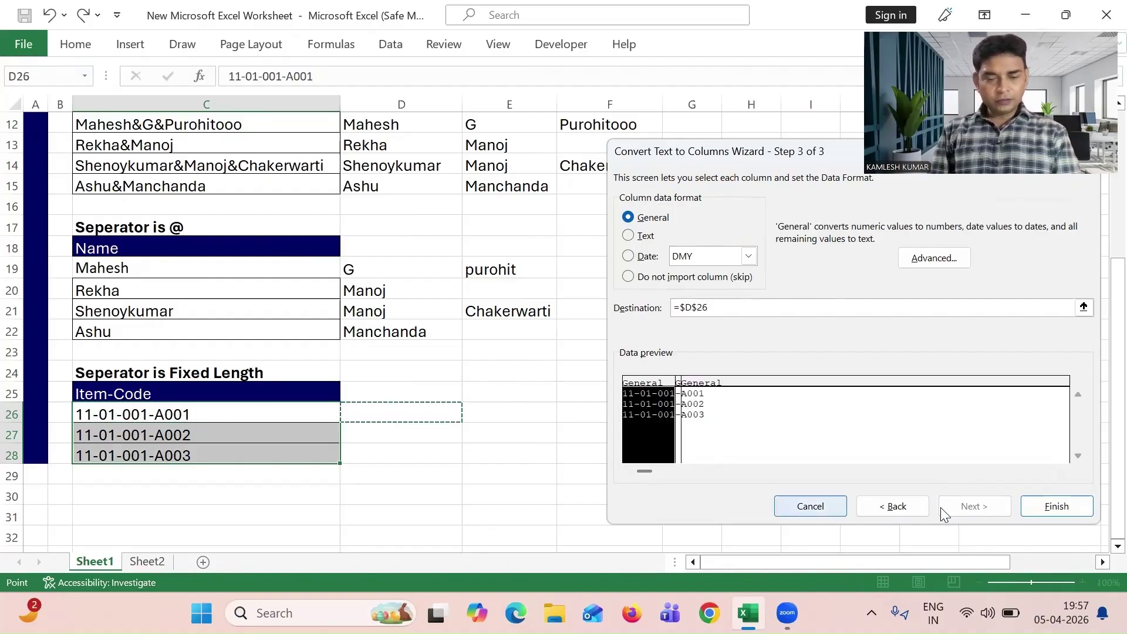
left_click(1056, 507)
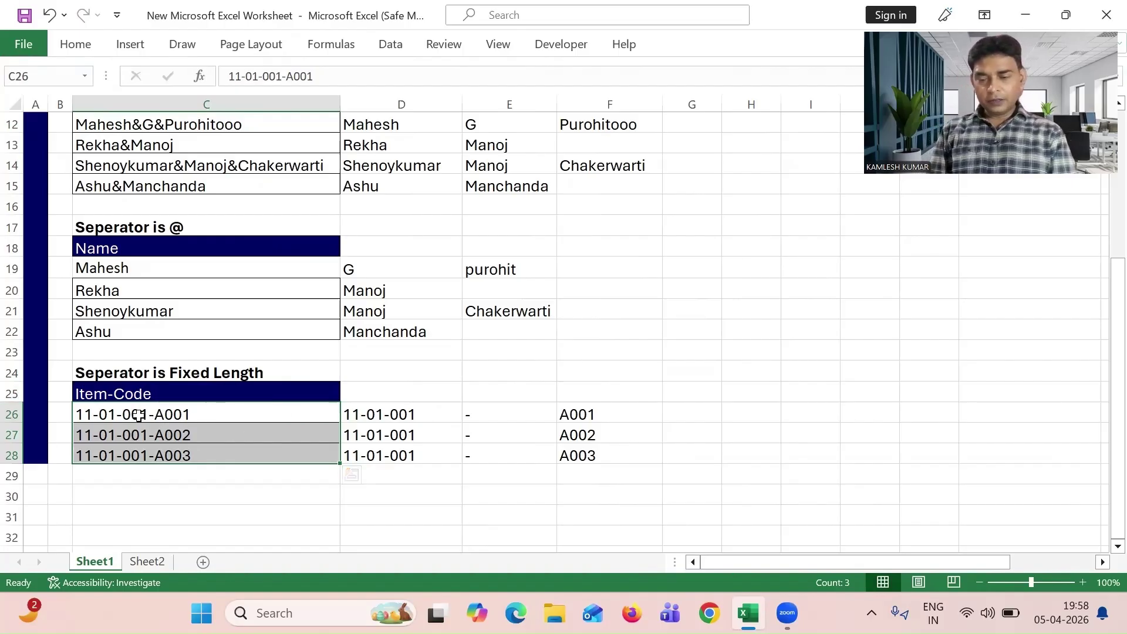
Step: Review the split item code parts in D26:F28, including the separate hyphen column
left_click(496, 416)
key("Down")
key("Down")
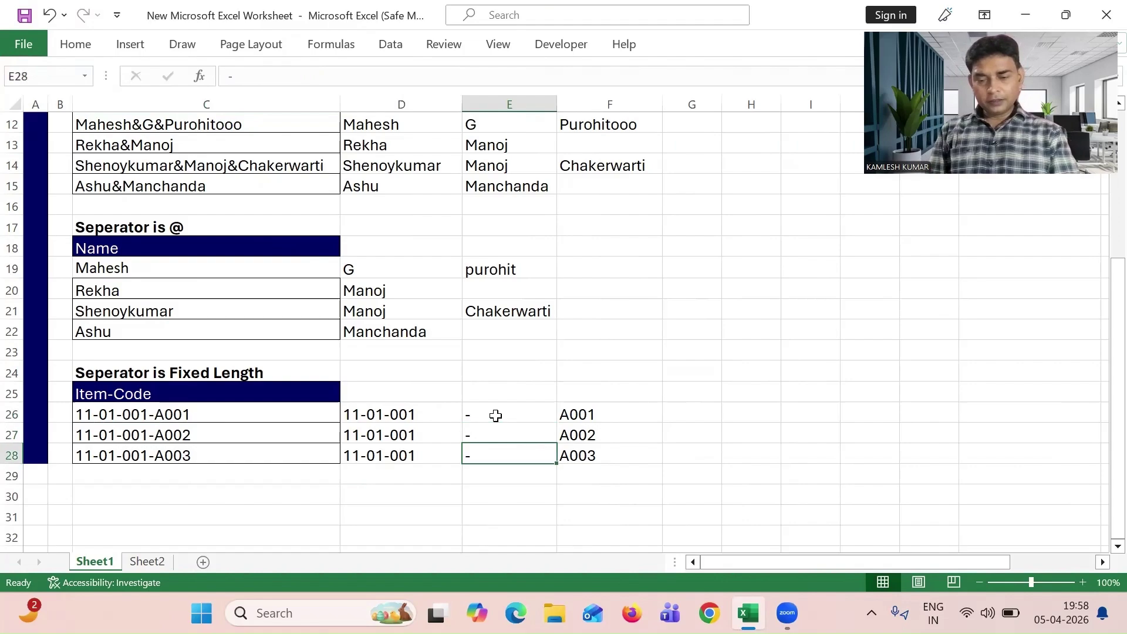
left_click(408, 409)
key("Down")
key("Down")
key("Right")
key("Right")
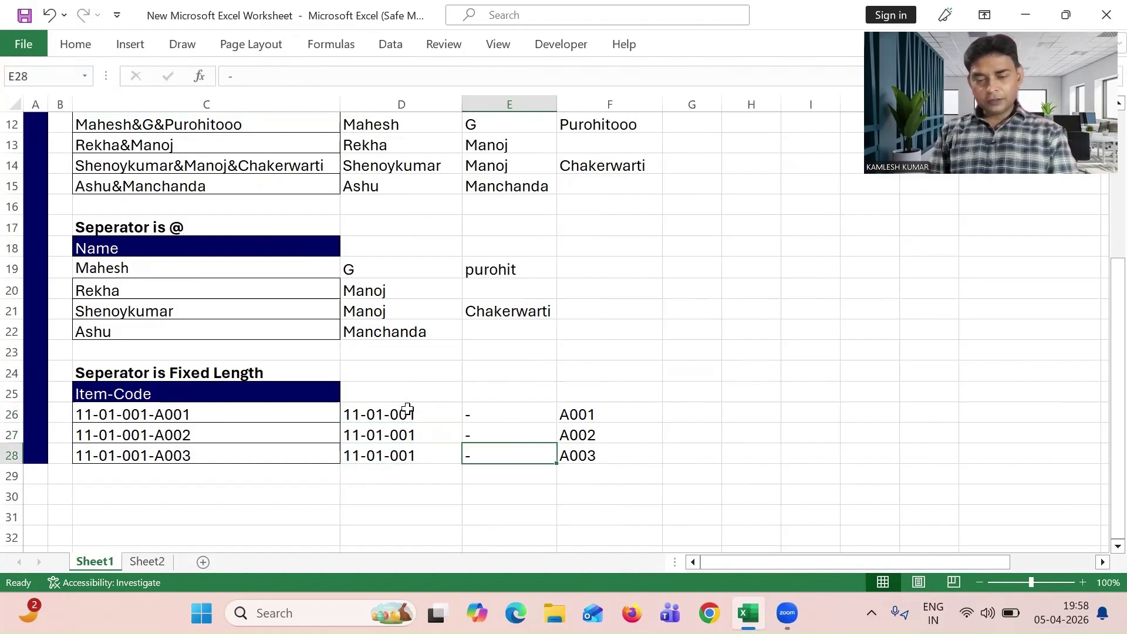
key("Up")
key("Up")
key("Down")
key("Down")
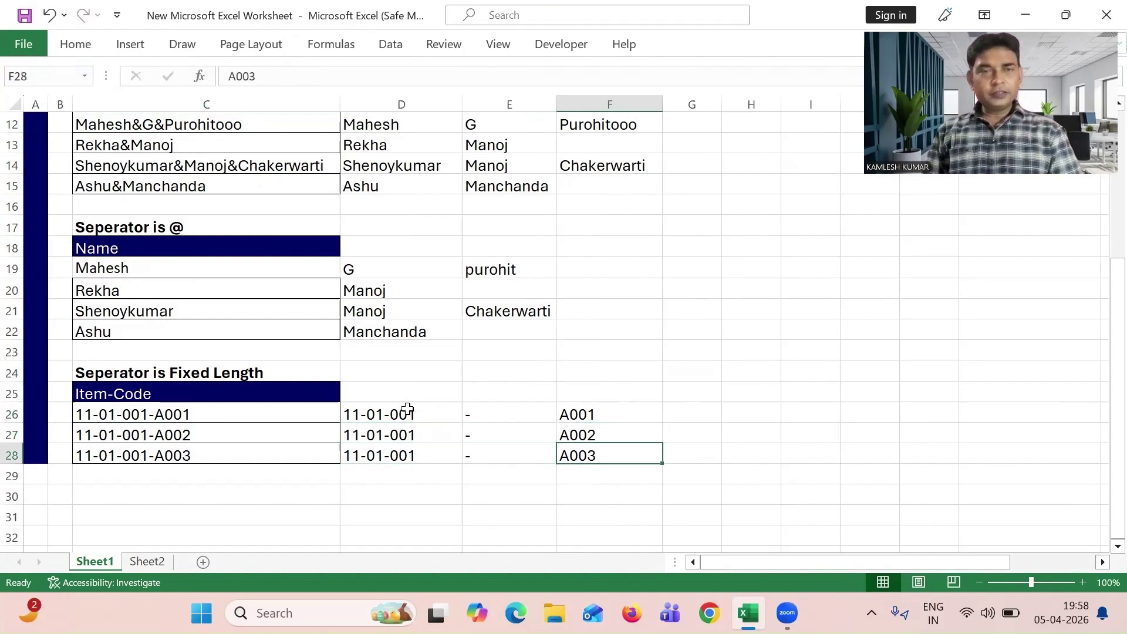